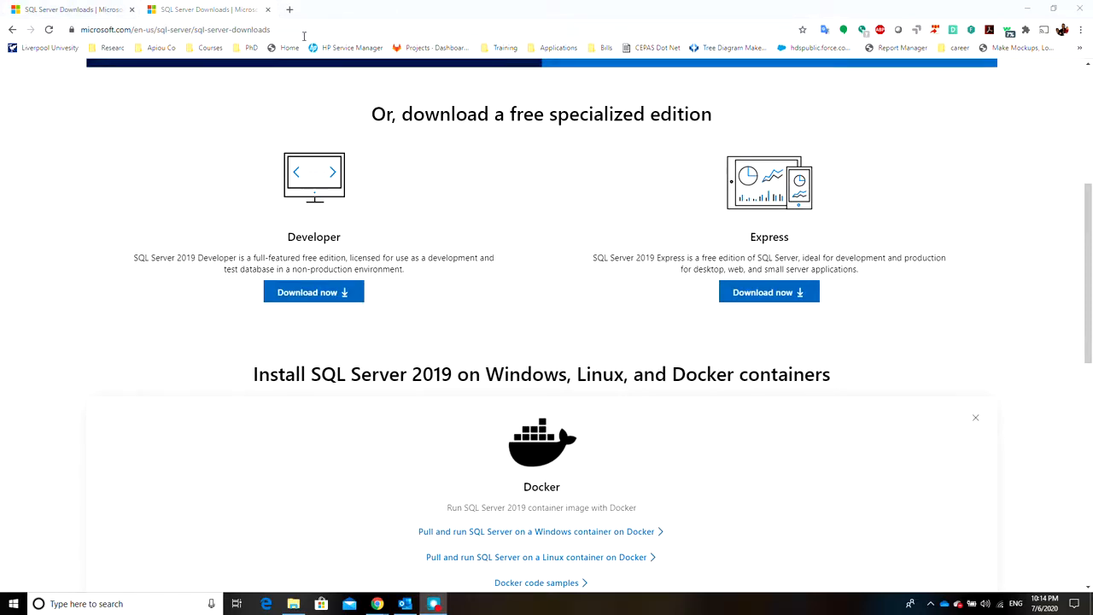
# Search the web for "sql express download" and open Microsoft's SQL Server Downloads page
pyautogui.click(265, 28)
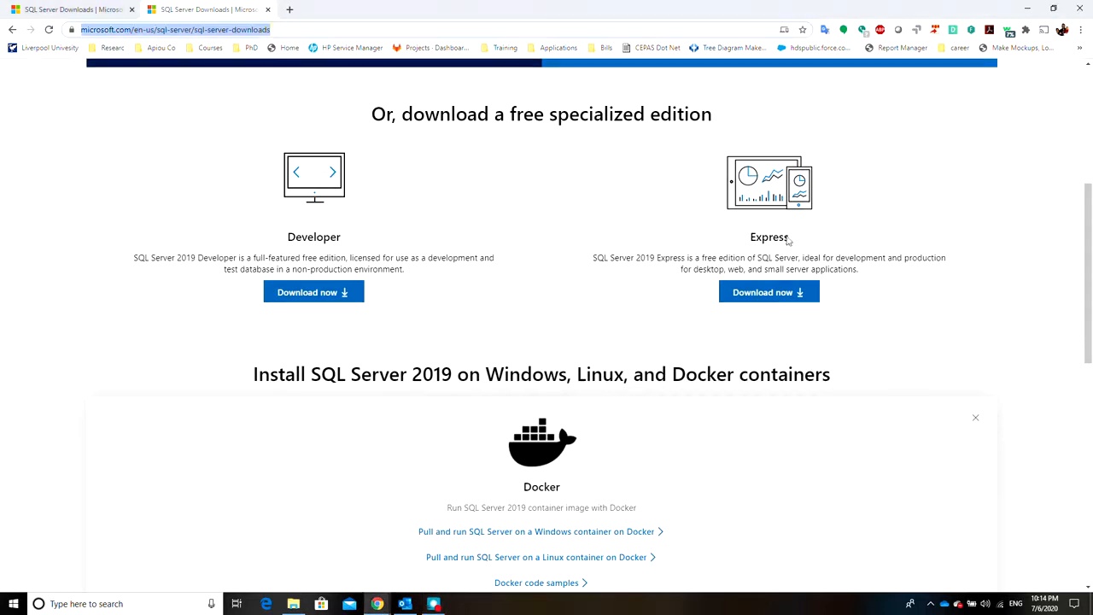
pyautogui.scroll(1, 362, 110)
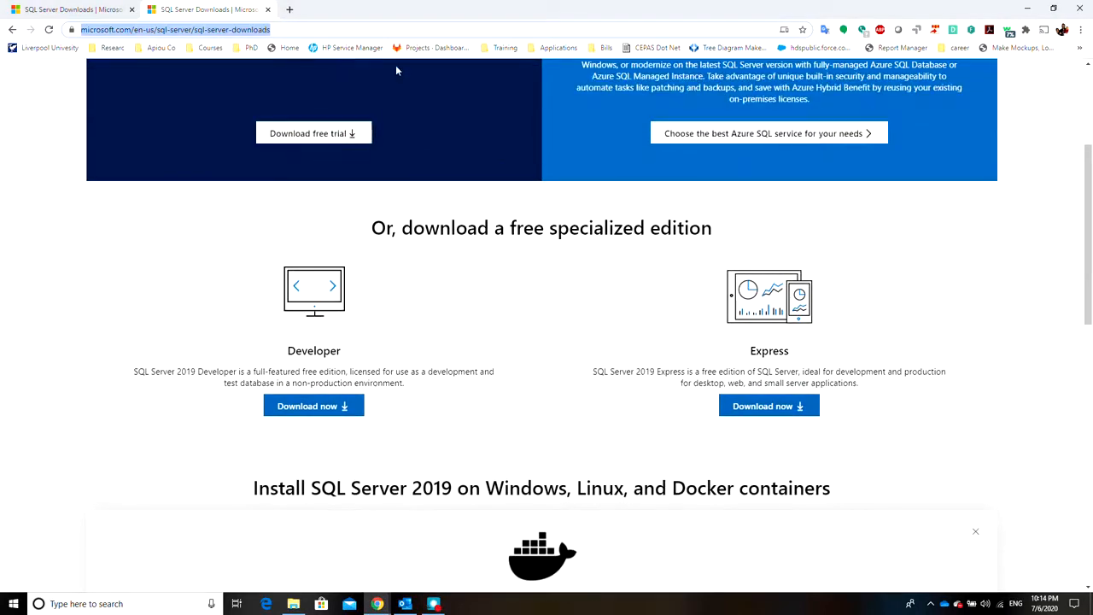
pyautogui.write('sa')
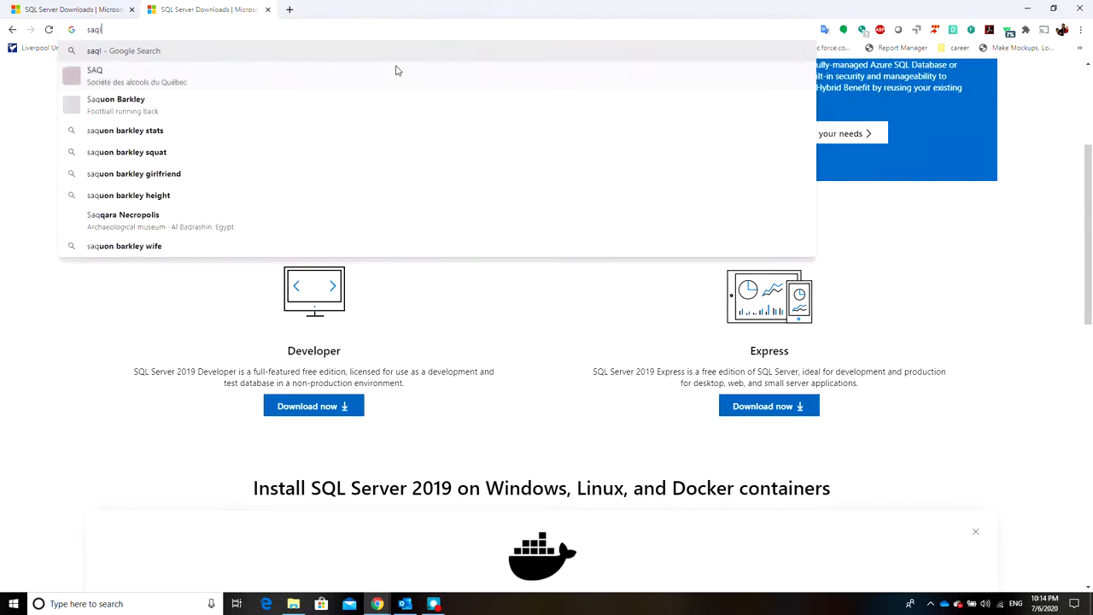
pyautogui.press('BackSpace')
pyautogui.press('BackSpace')
pyautogui.write('sql')
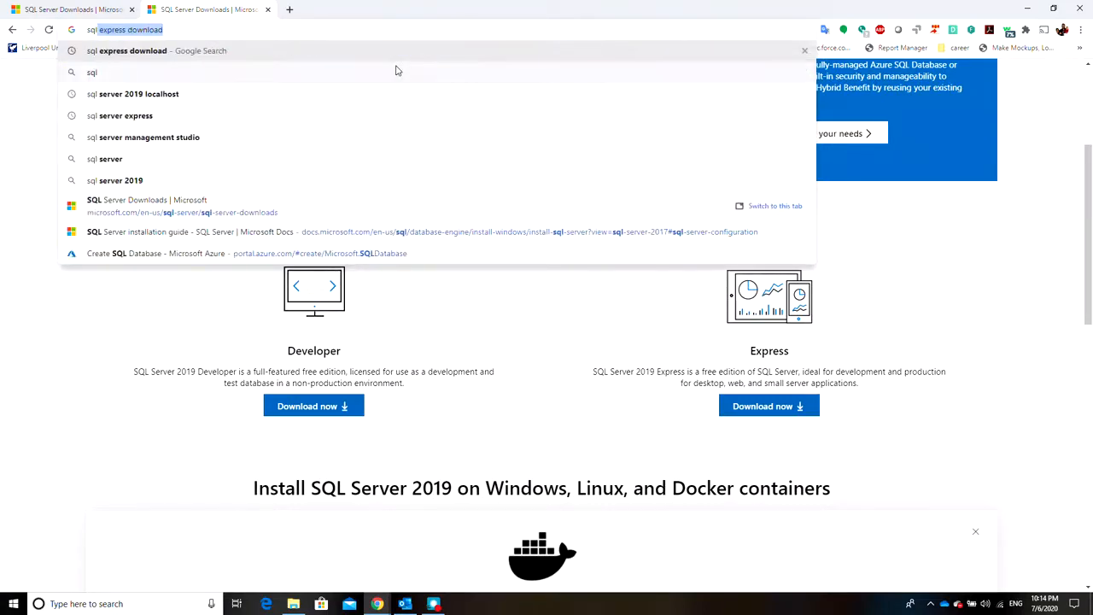
pyautogui.press('Return')
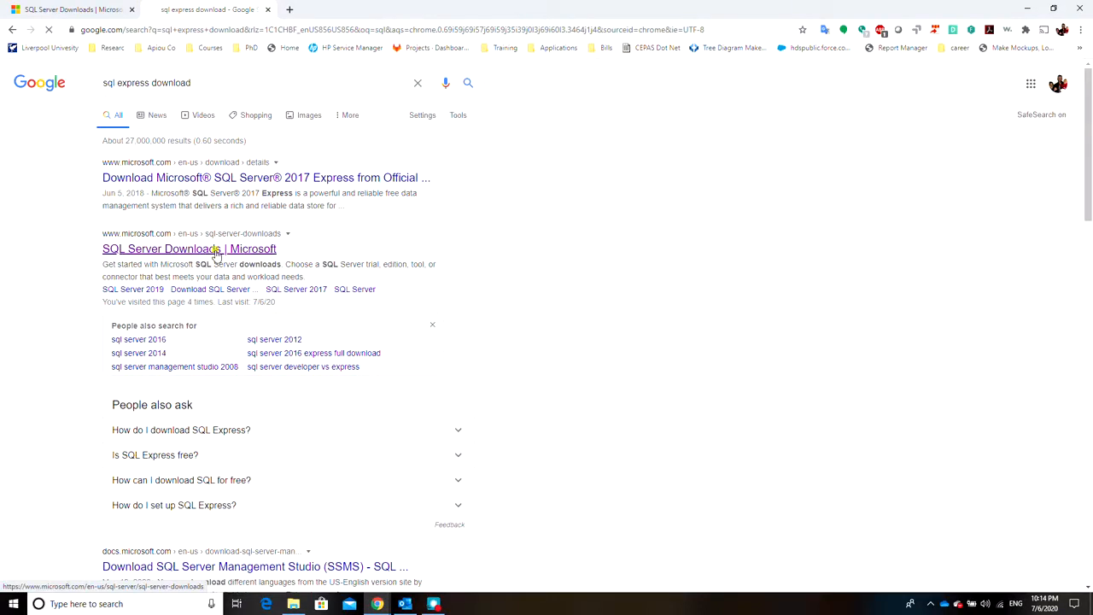
pyautogui.click(216, 250)
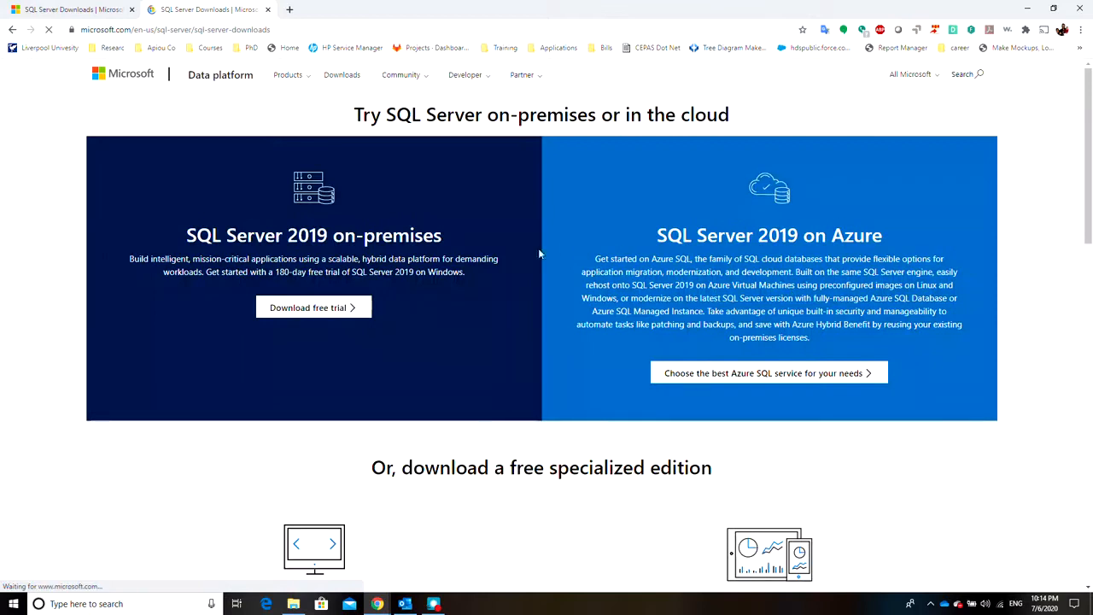
# Download the free SQL Server 2019 Express installer as SQL2019-SSEI-Expr in Downloads and launch it
pyautogui.scroll(-3, 538, 252)
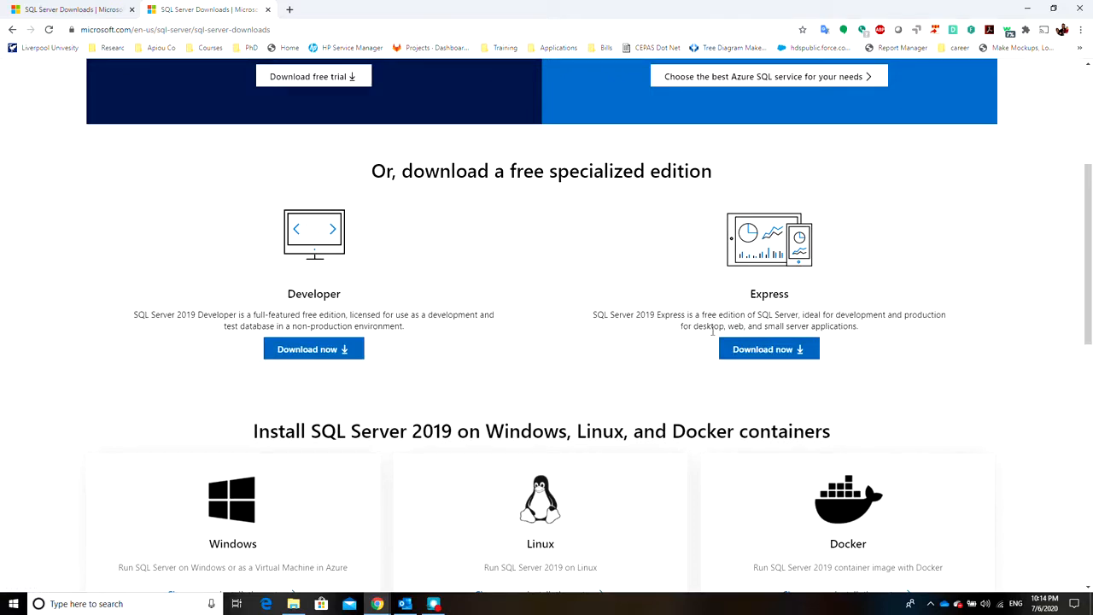
pyautogui.click(764, 350)
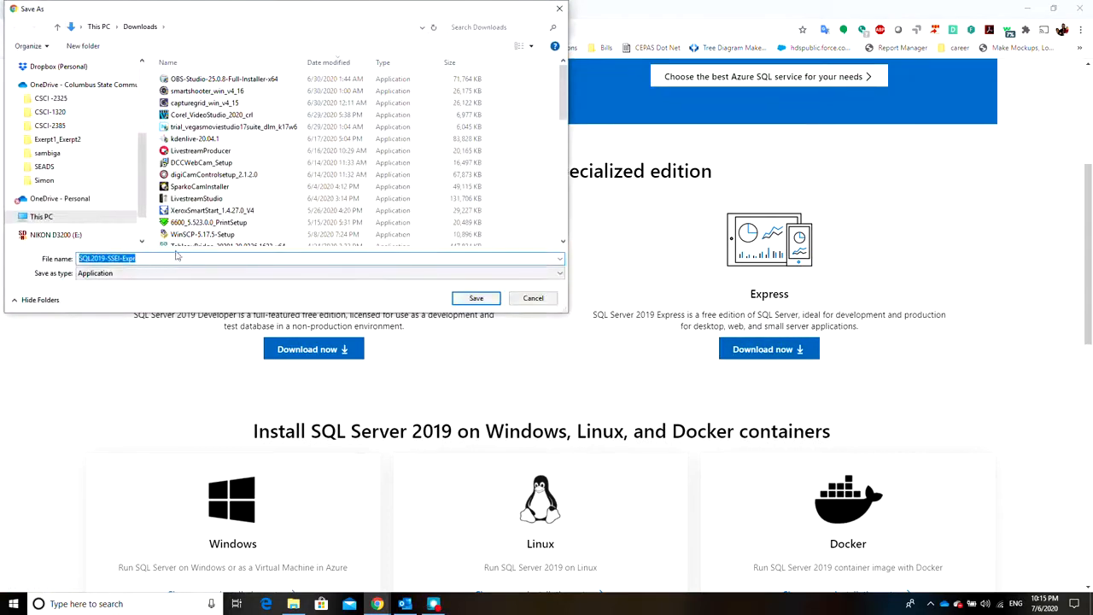
pyautogui.click(476, 299)
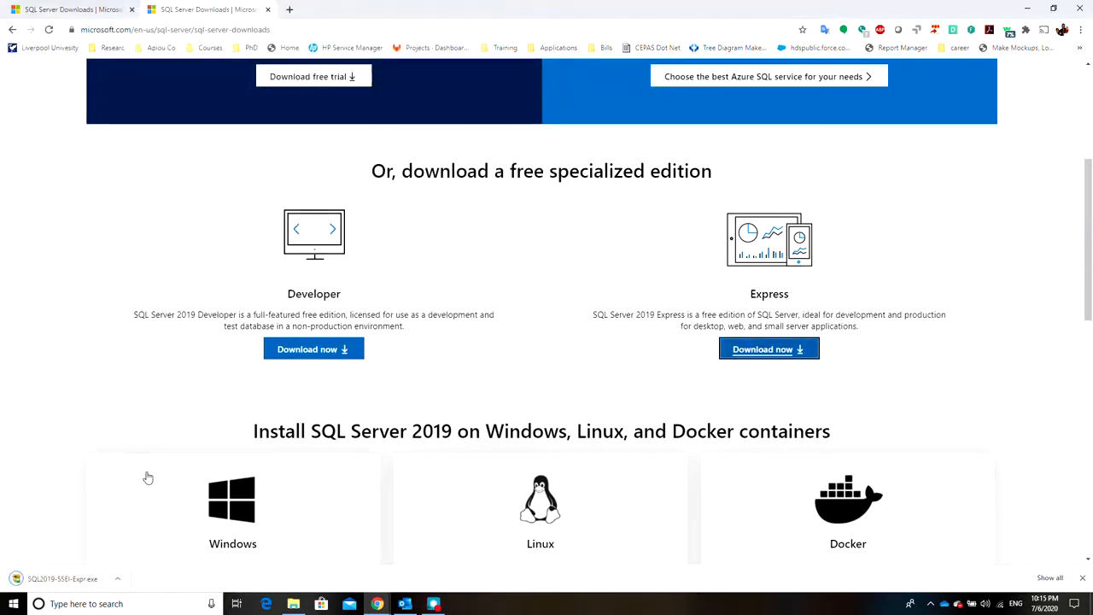
pyautogui.click(51, 580)
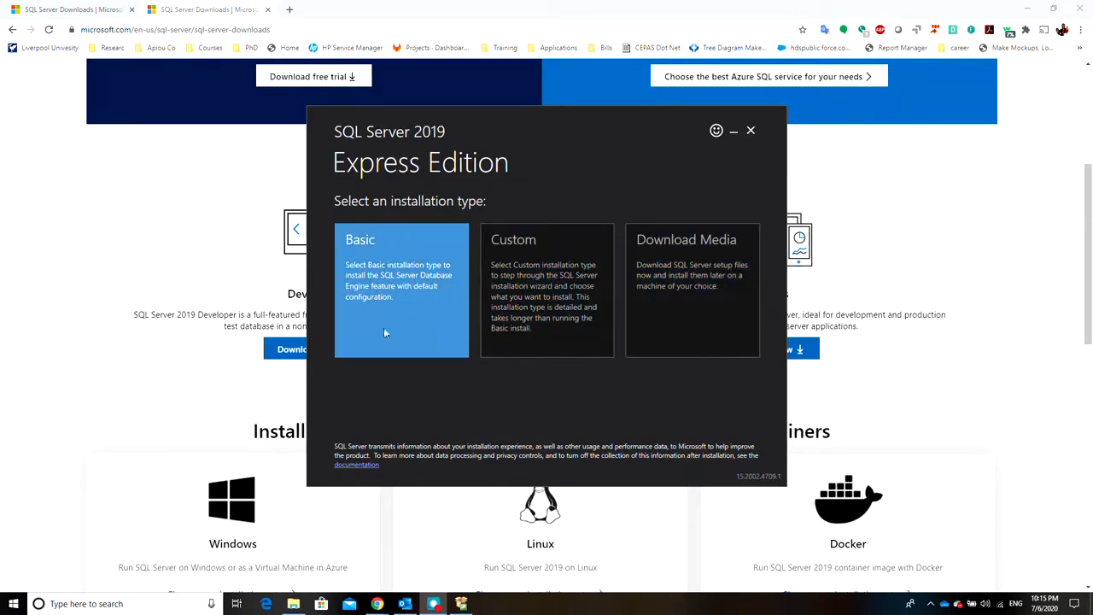
# Run a Basic installation of SQL Server 2019 Express, accepting the license terms and the default install location
pyautogui.click(394, 277)
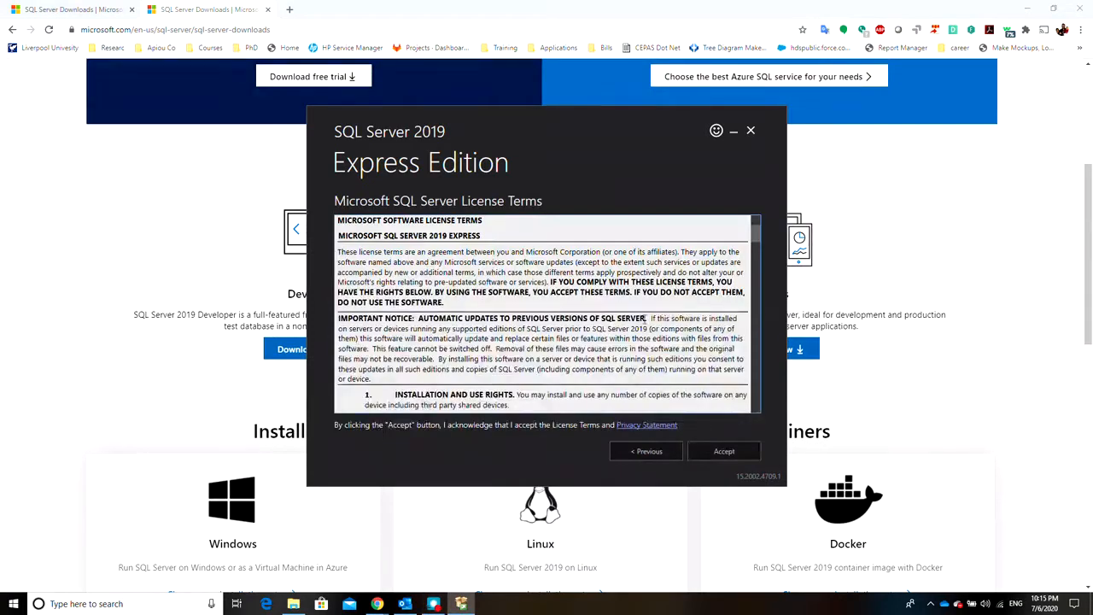
pyautogui.scroll(-20, 645, 317)
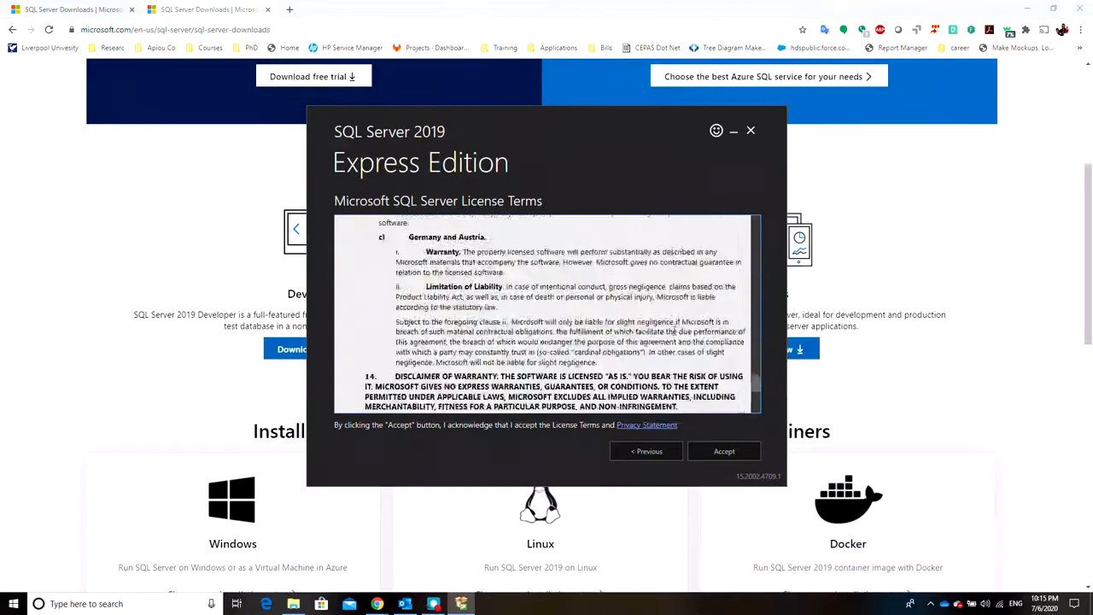
pyautogui.scroll(-5, 547, 314)
pyautogui.click(726, 453)
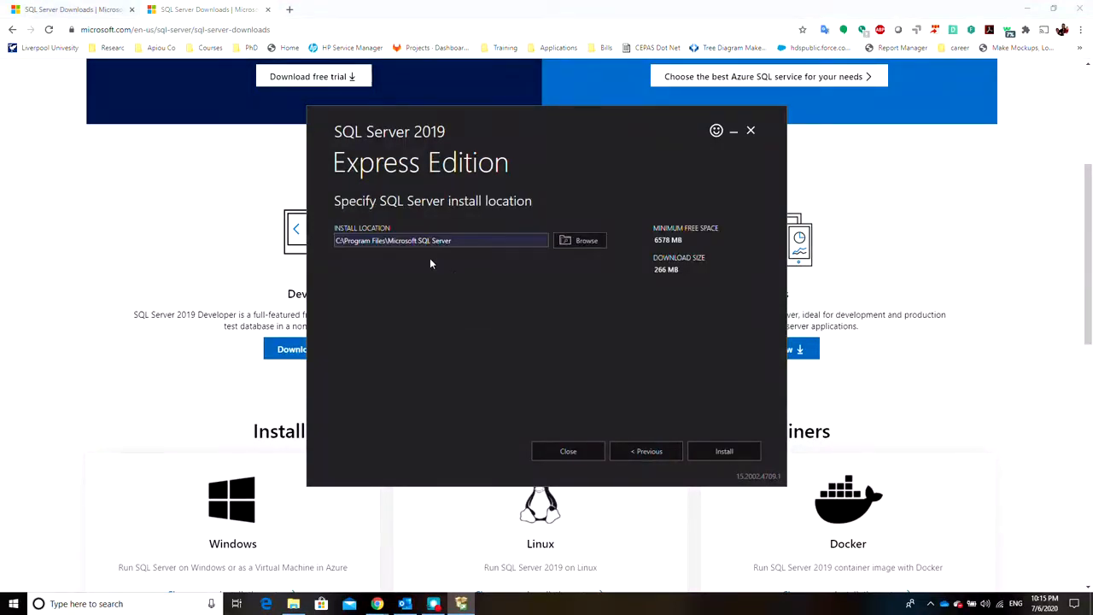
pyautogui.click(727, 452)
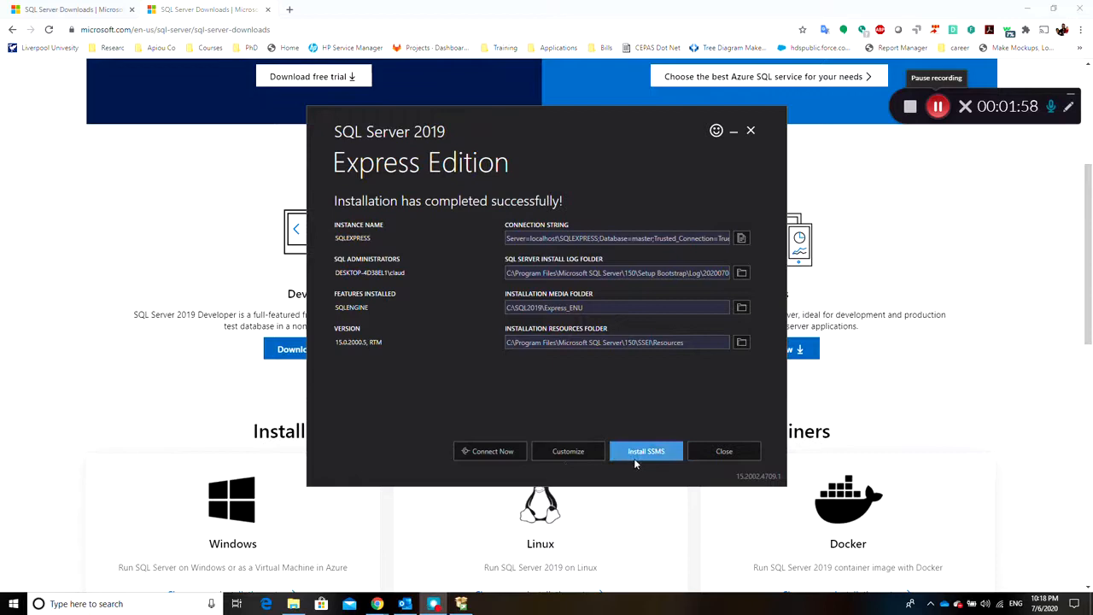
# Launch the customized setup and choose to perform a new installation of SQL Server 2019
pyautogui.click(554, 453)
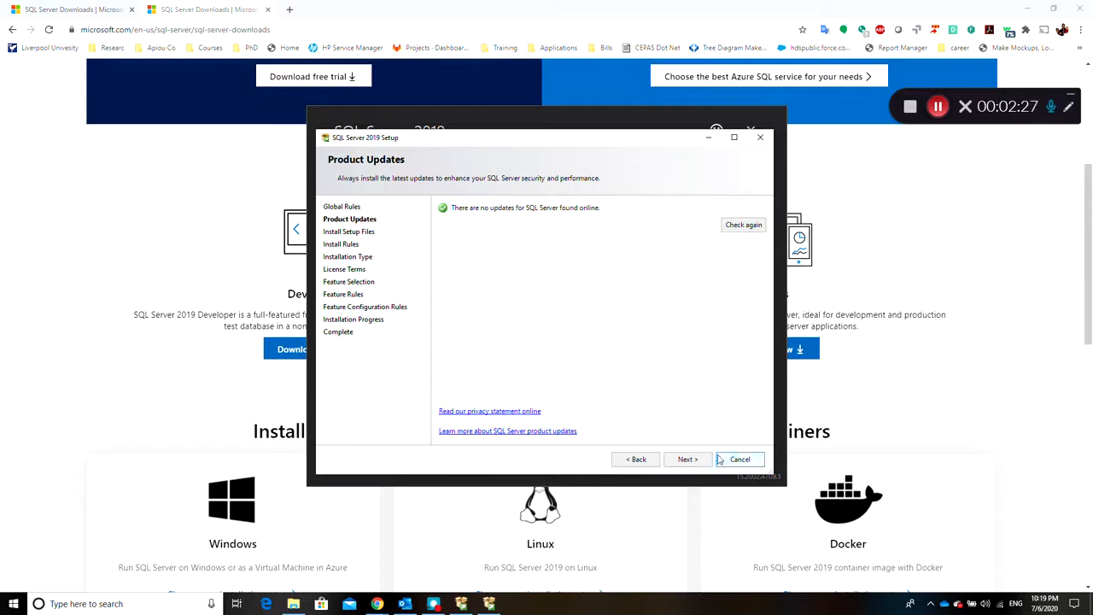
pyautogui.click(687, 459)
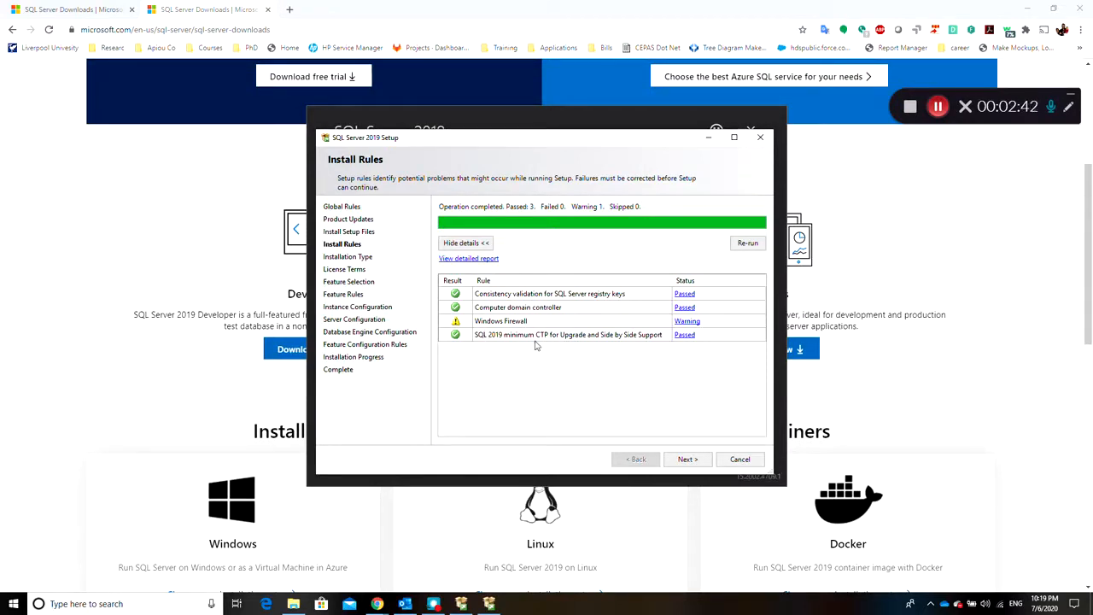
pyautogui.click(689, 460)
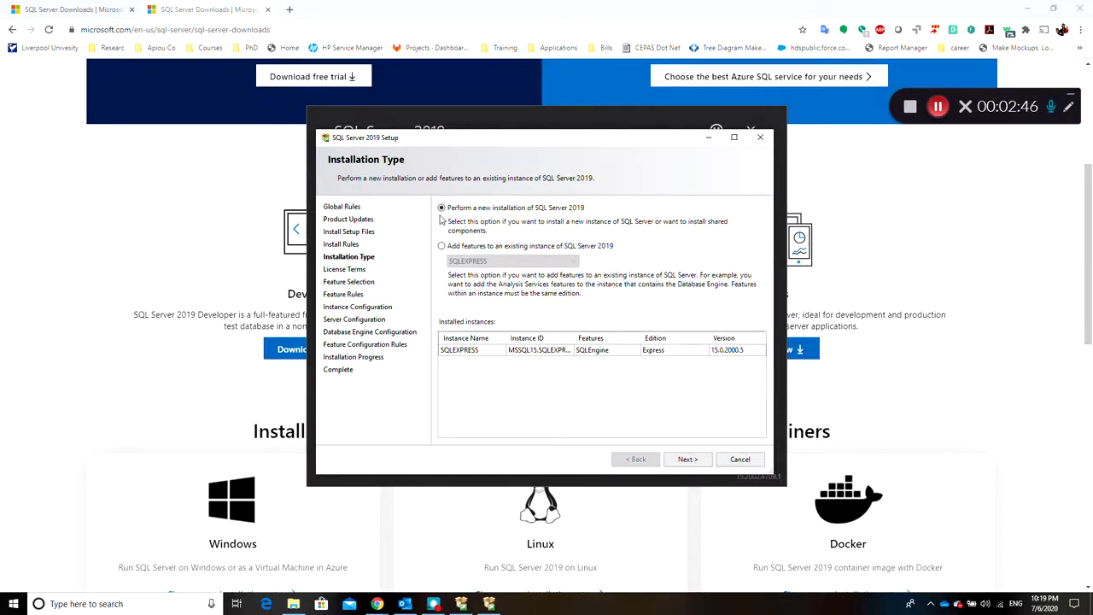
pyautogui.click(441, 208)
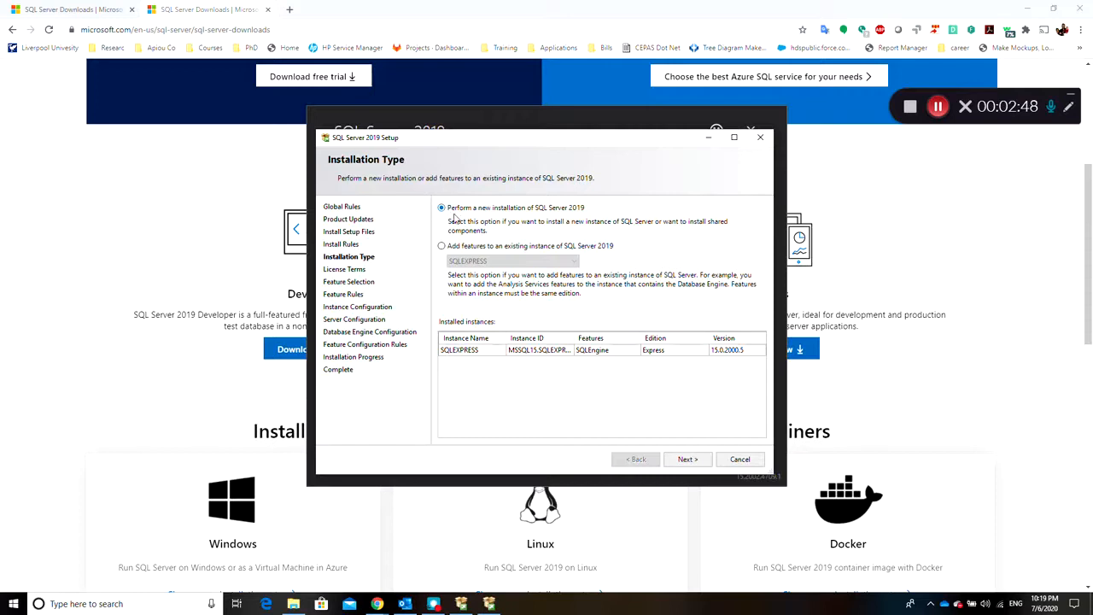
pyautogui.click(684, 459)
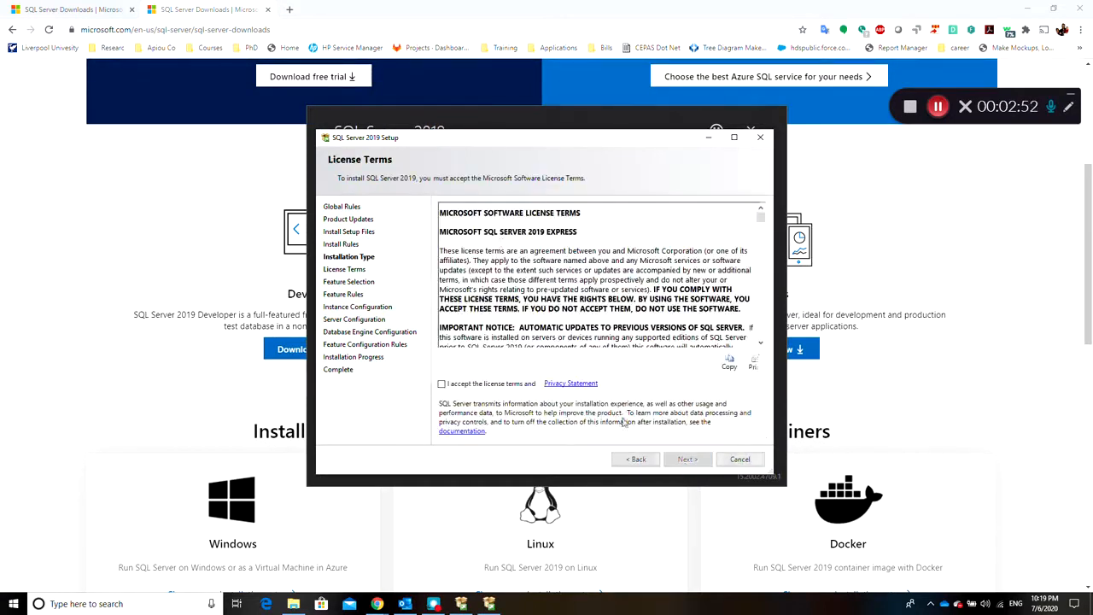
# Accept the setup's license terms and select all features, including Database Engine Services and SQL Server Replication
pyautogui.click(442, 385)
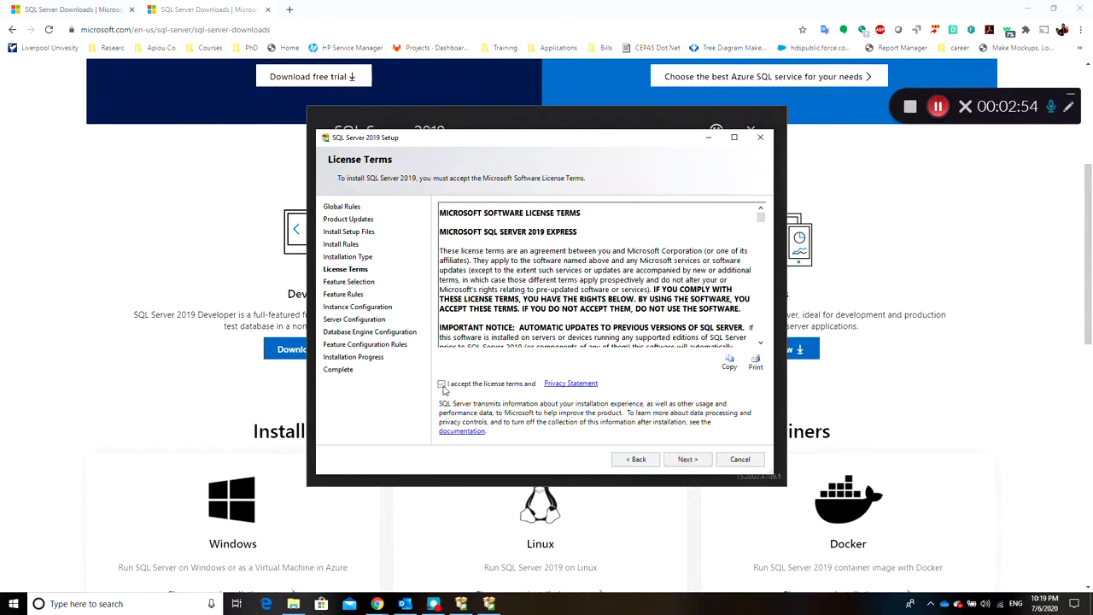
pyautogui.click(690, 461)
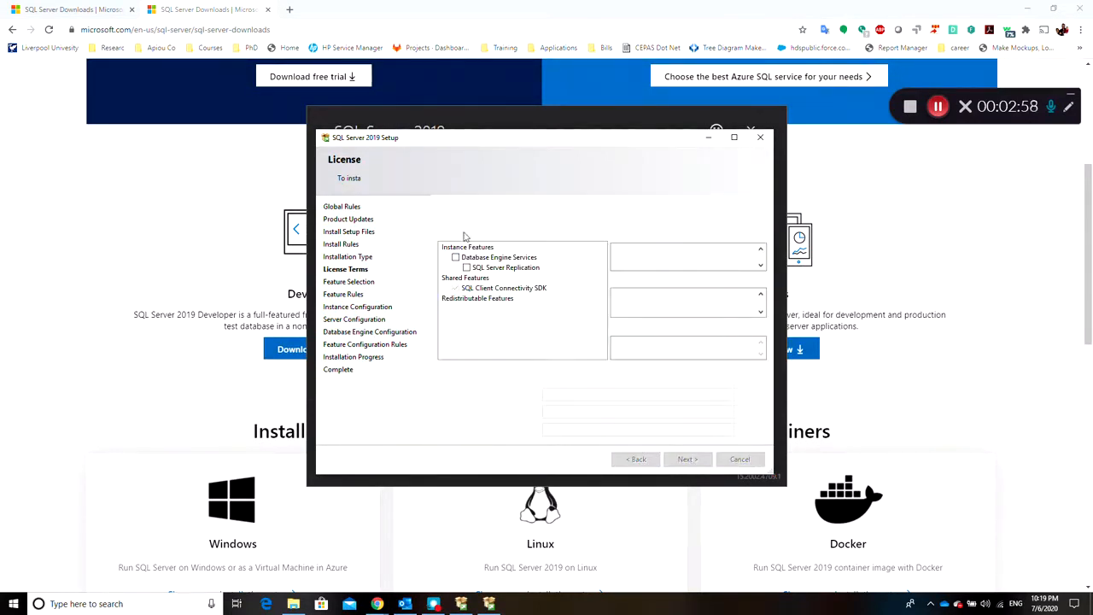
pyautogui.click(462, 376)
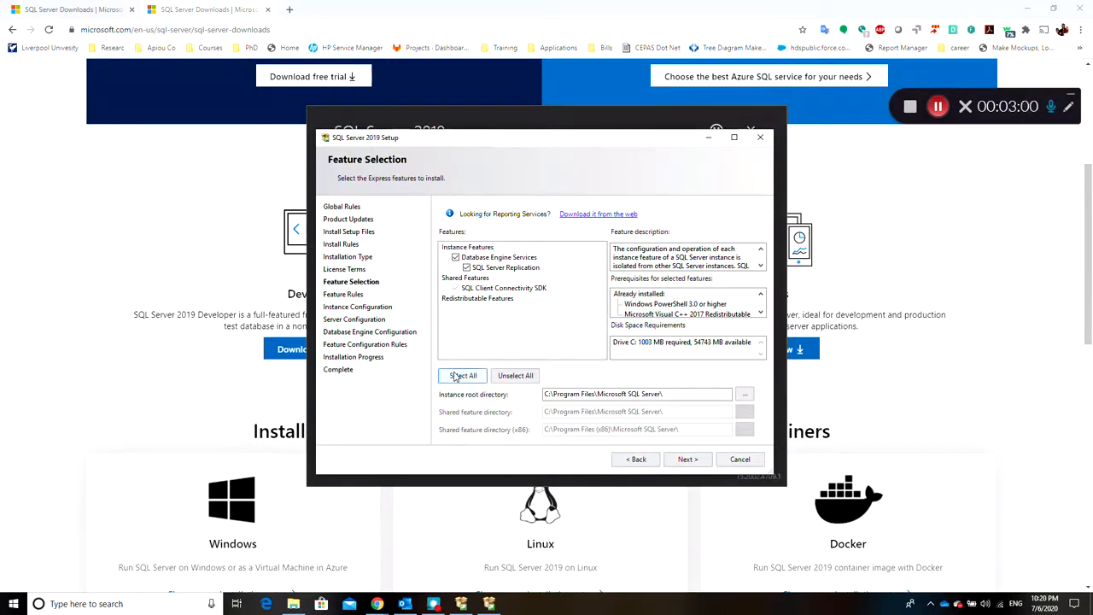
pyautogui.click(687, 460)
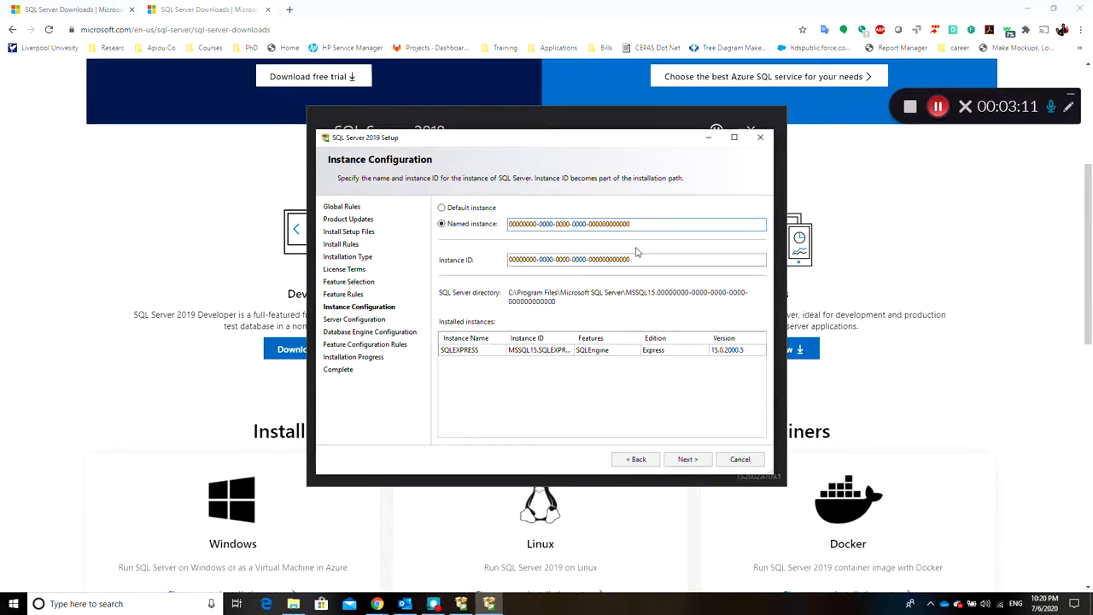
# Configure the new server as the default instance MSSQLSERVER and accept the default service accounts
pyautogui.click(442, 208)
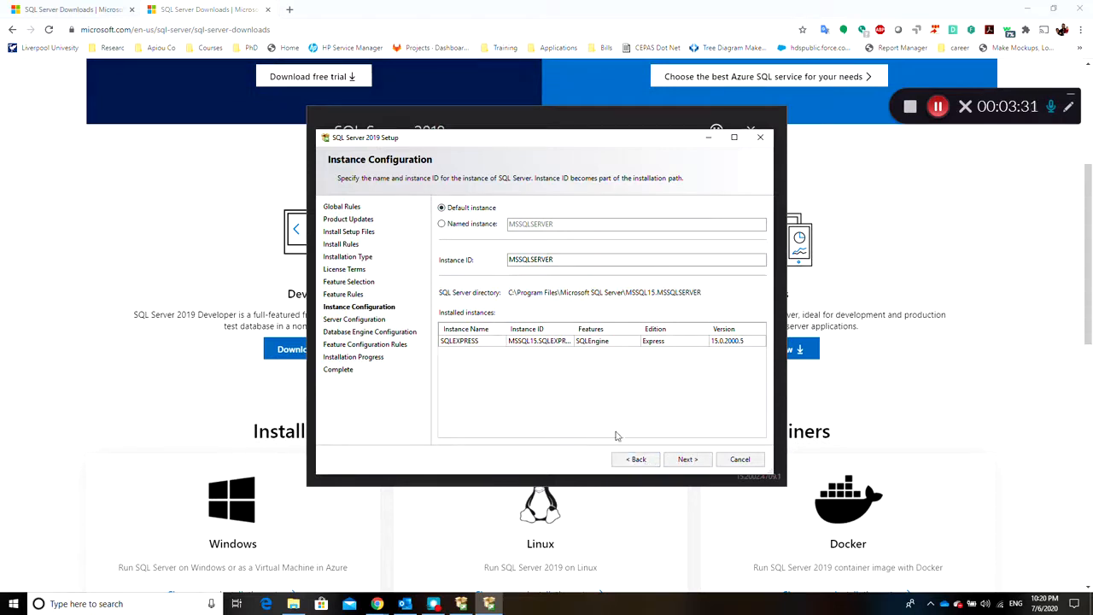
pyautogui.click(683, 459)
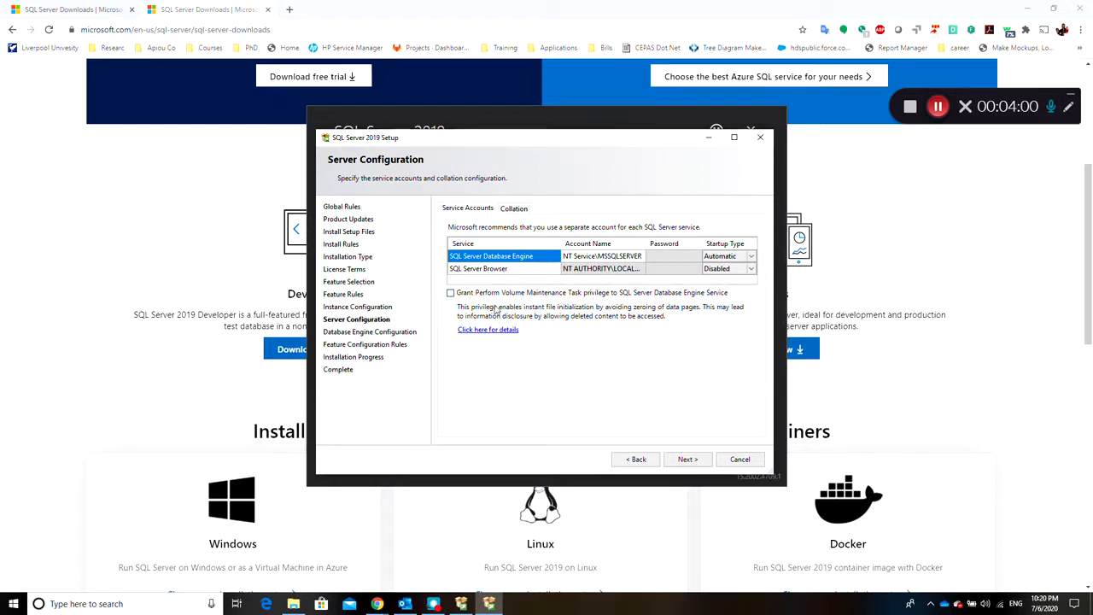
pyautogui.click(692, 462)
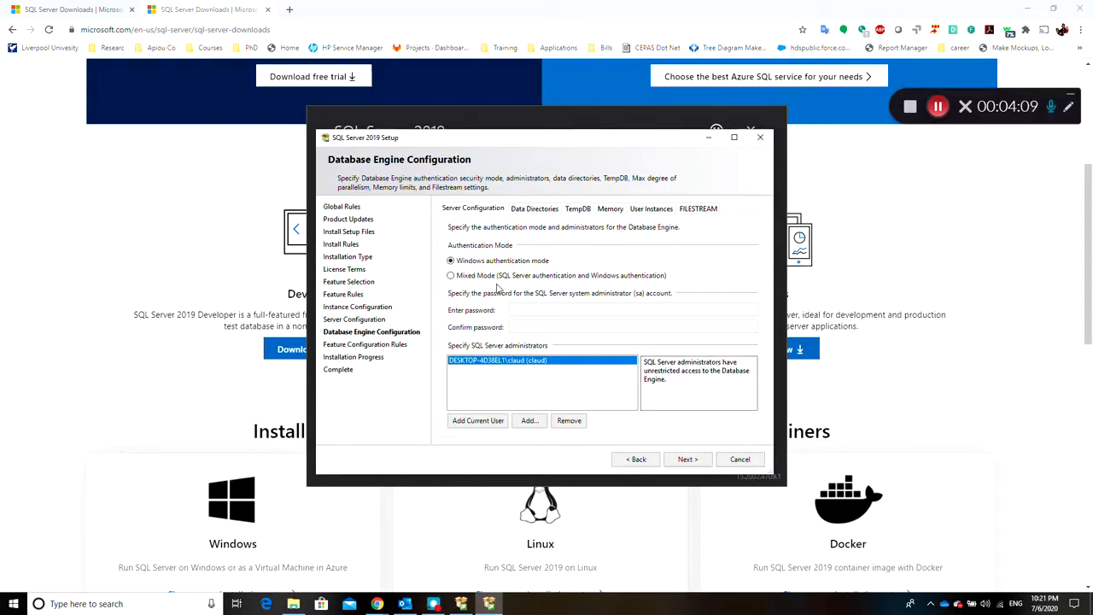
pyautogui.click(452, 276)
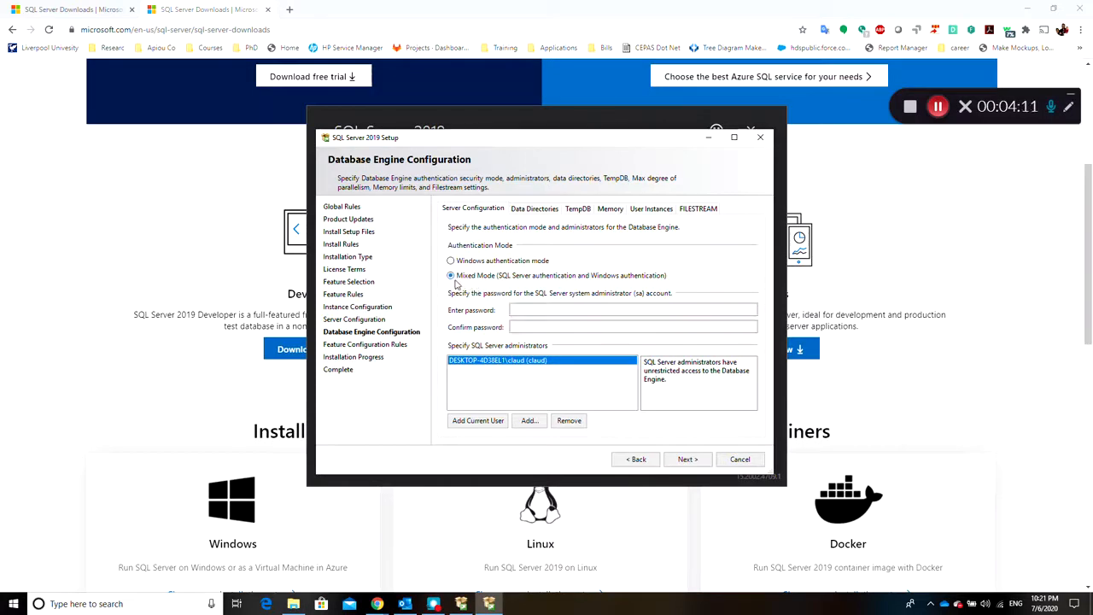
pyautogui.click(456, 263)
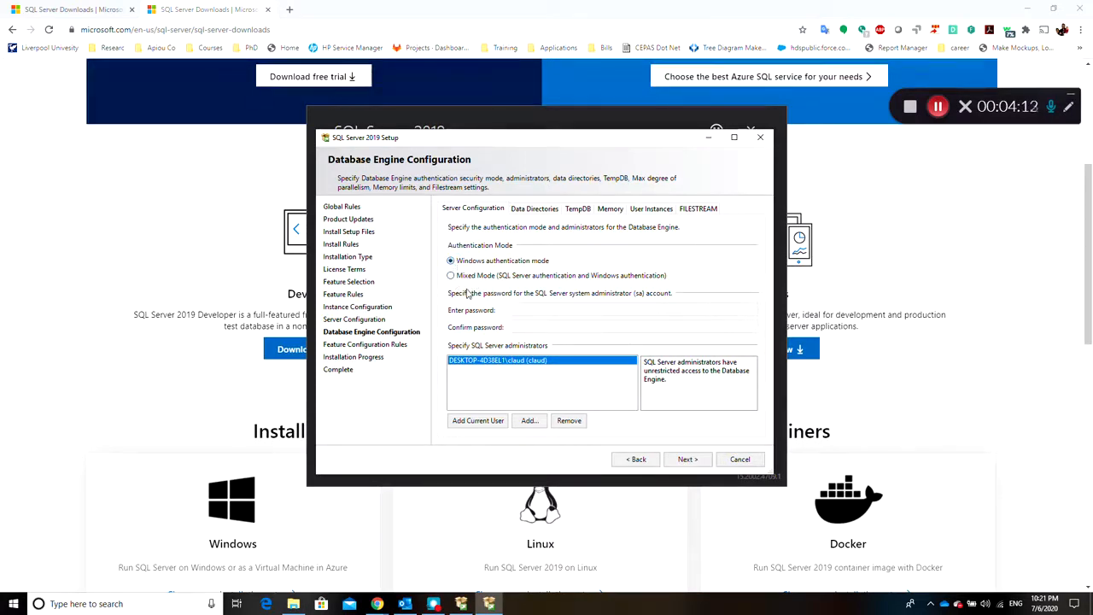
pyautogui.click(468, 279)
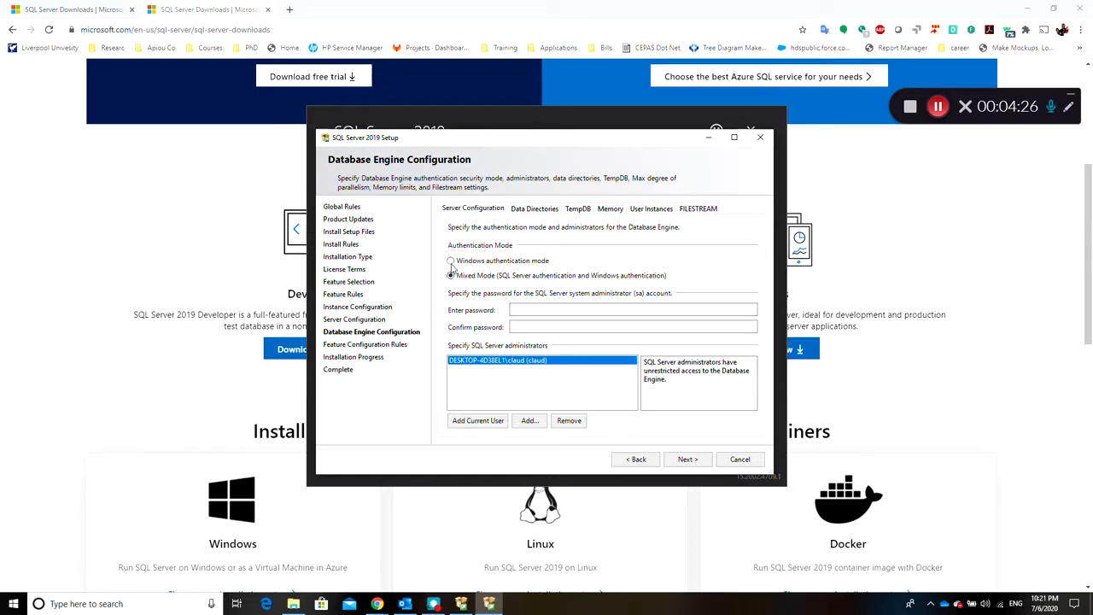
pyautogui.click(452, 262)
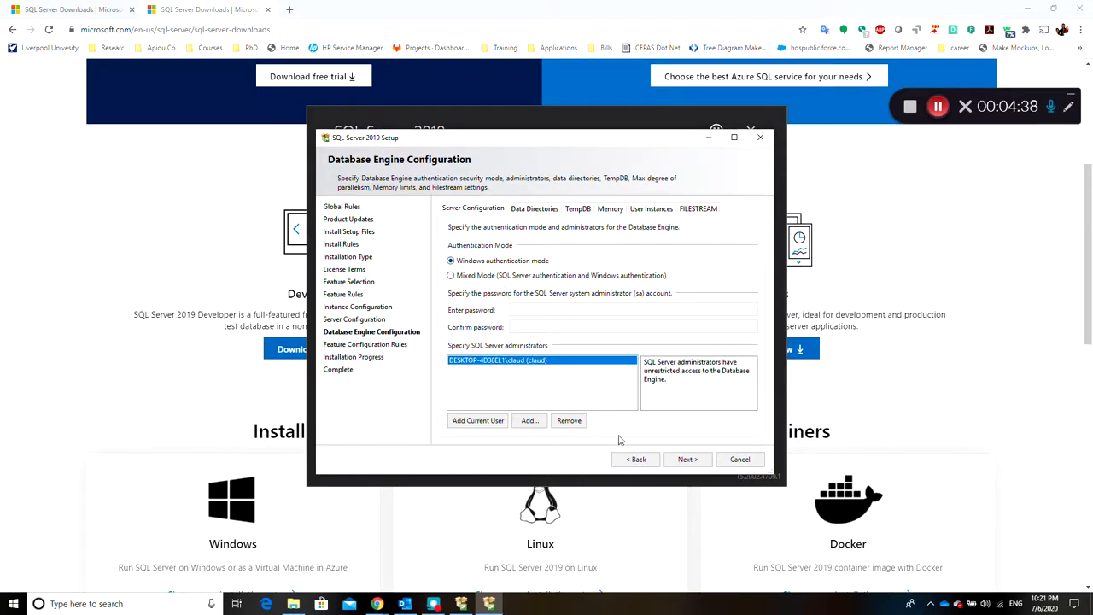
# Install the instance with Windows authentication mode, and exit the setup wizard and the Express installer once complete
pyautogui.click(688, 458)
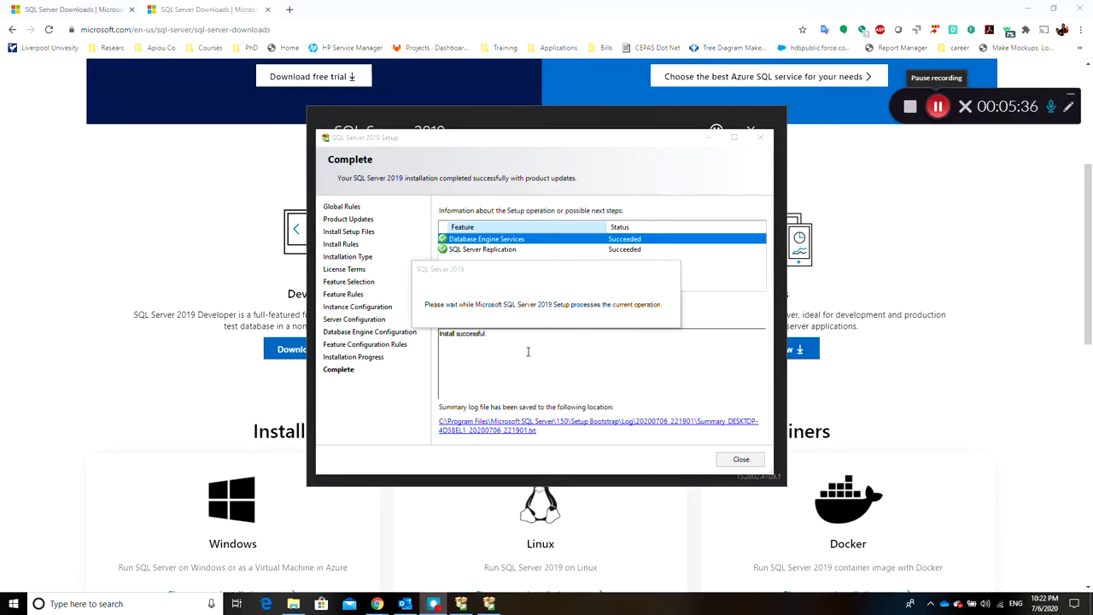
pyautogui.click(741, 460)
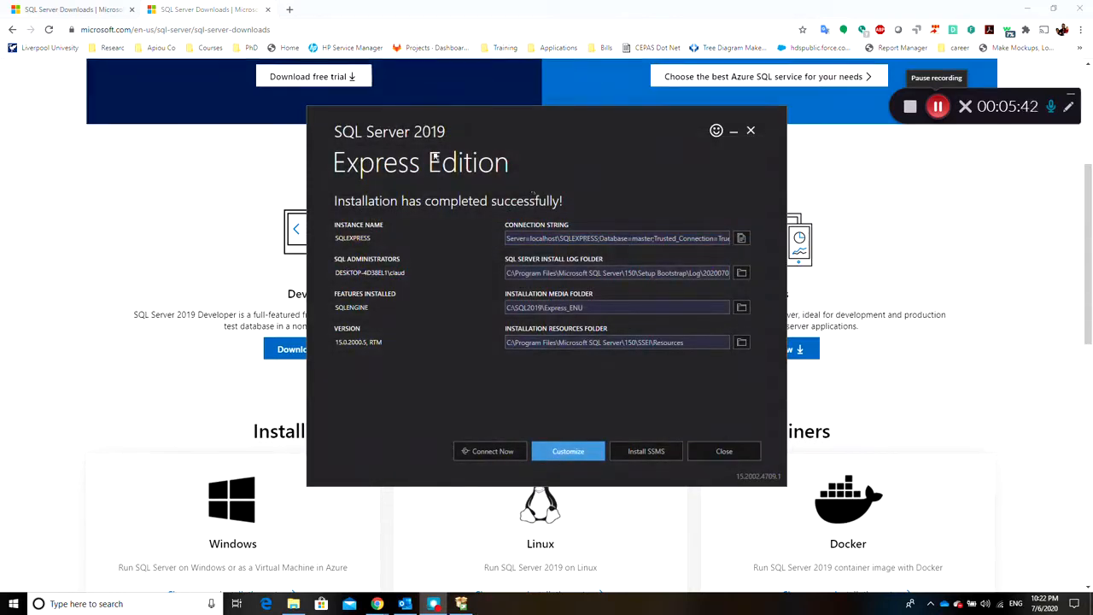
pyautogui.click(709, 449)
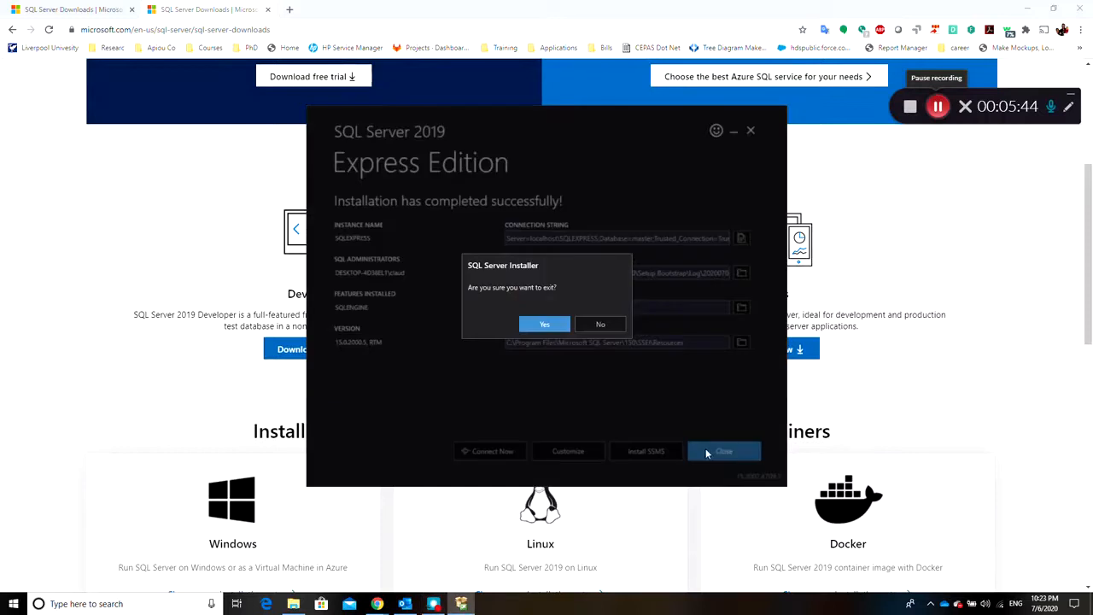
pyautogui.click(544, 330)
# Search Windows for "ssms" and open Microsoft SQL Server Management Studio
pyautogui.click(151, 606)
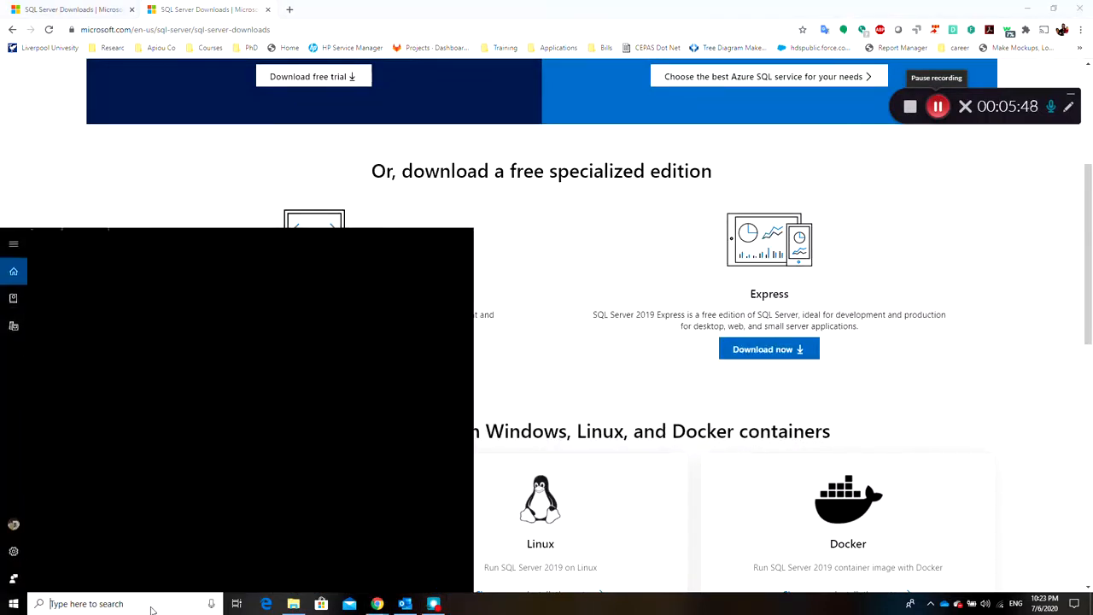
pyautogui.write('ssms')
pyautogui.press('Return')
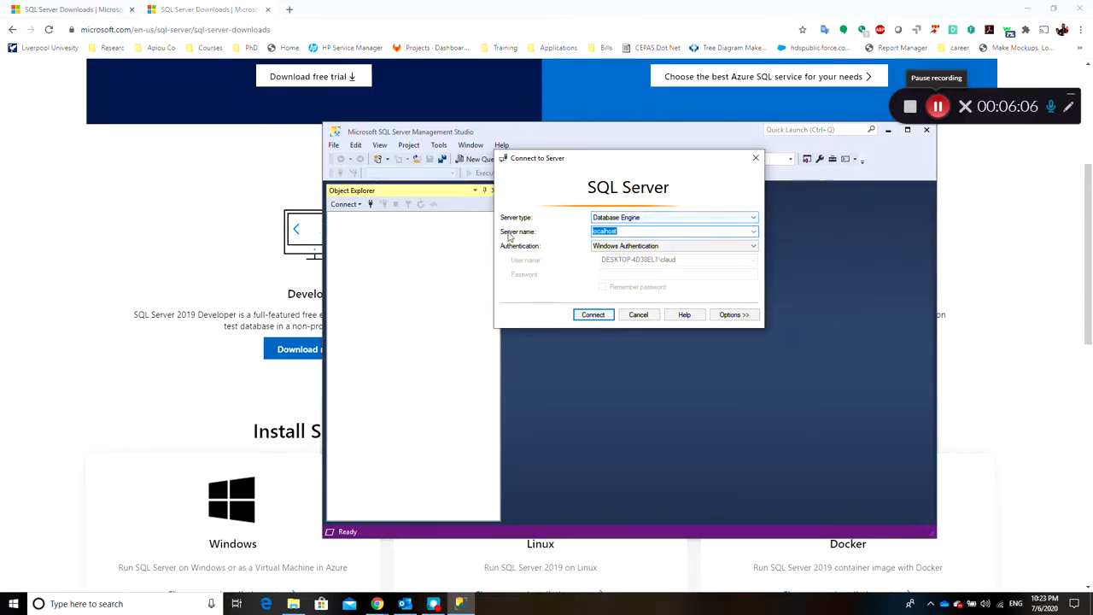
# Connect to the Database Engine on localhost using Windows Authentication
pyautogui.click(713, 231)
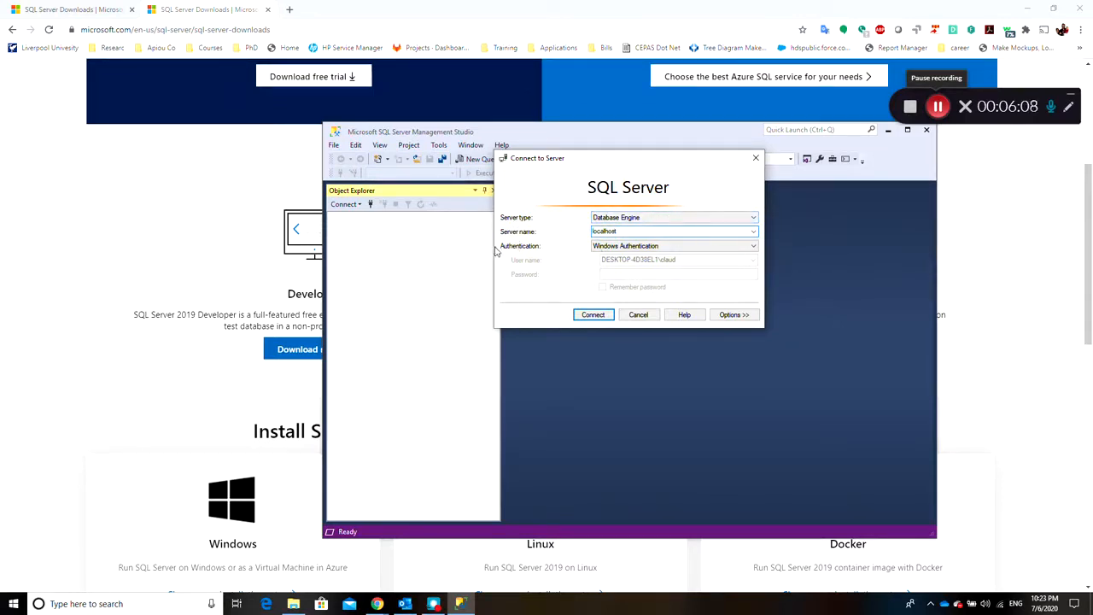
pyautogui.click(710, 247)
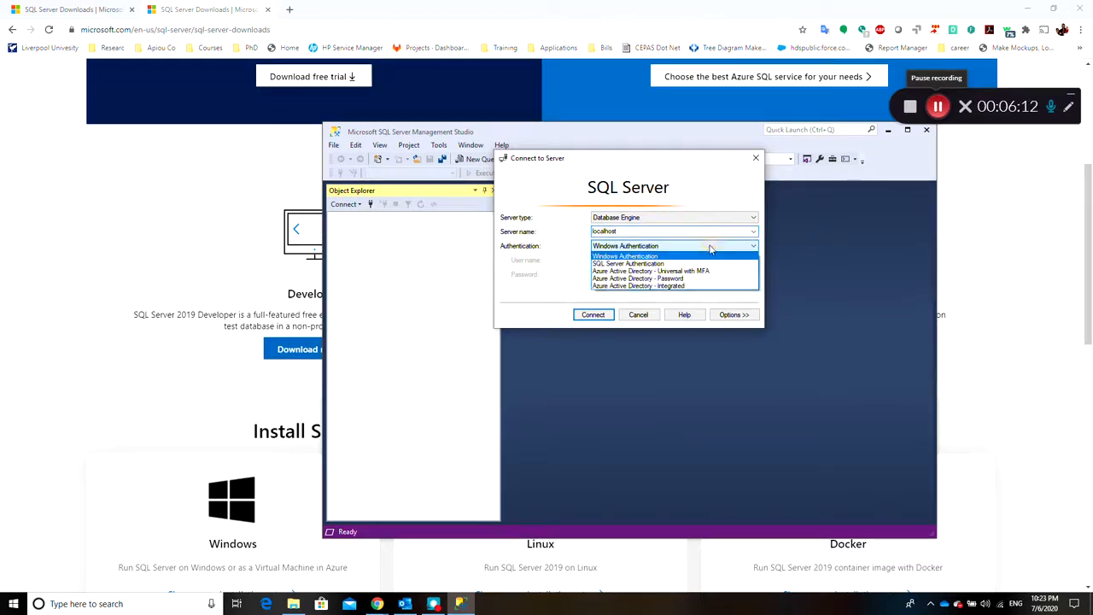
pyautogui.click(640, 263)
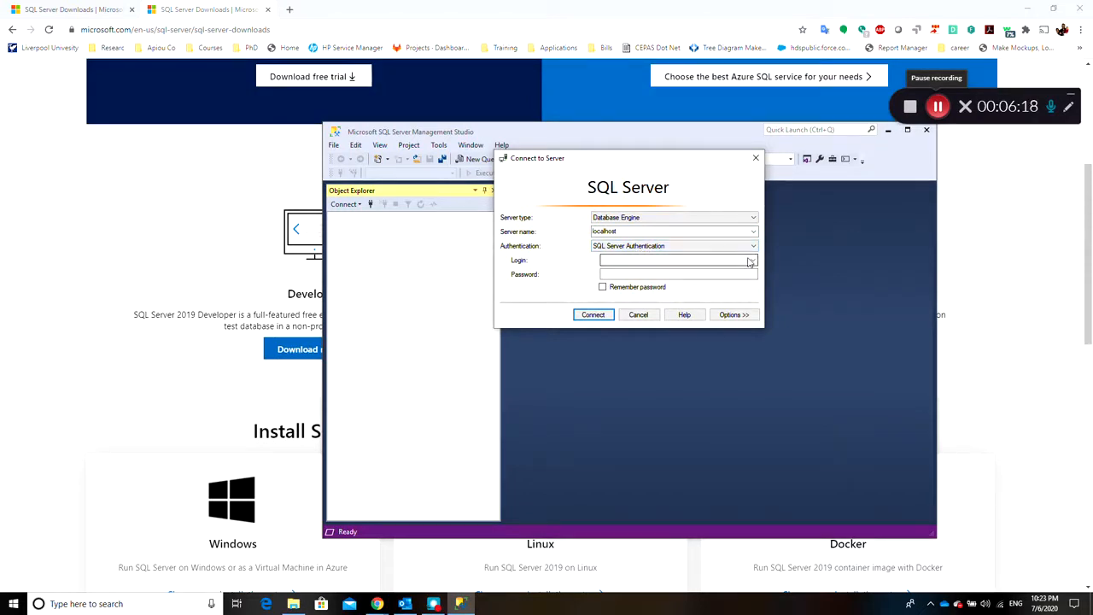
pyautogui.click(619, 249)
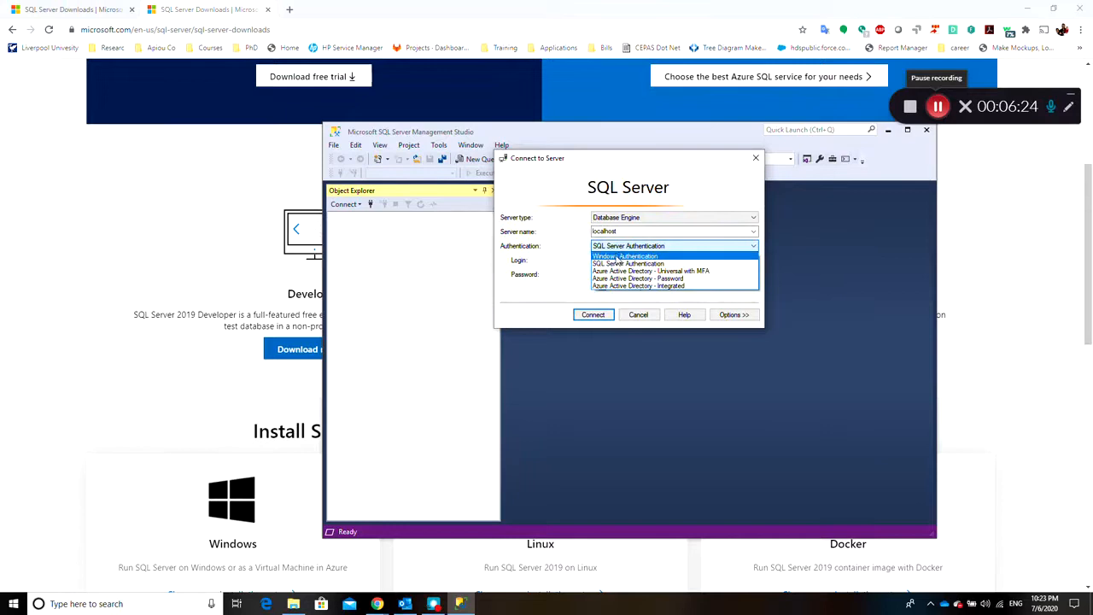
pyautogui.click(621, 257)
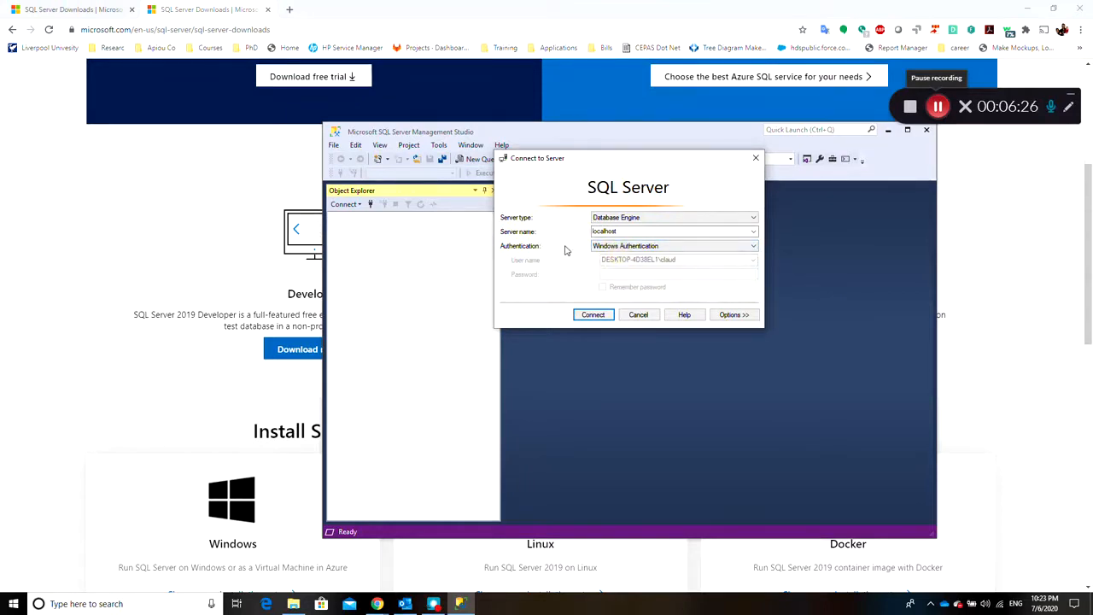
pyautogui.click(592, 314)
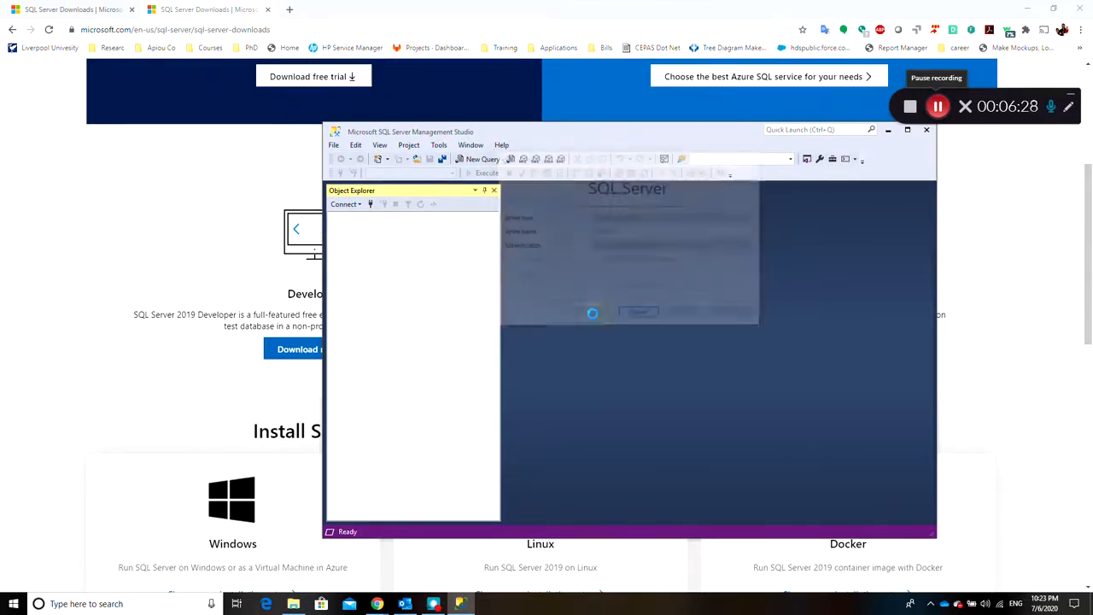
# Try to create a new database named MyDatabase on the server, and create it as MyDatabase1 instead
pyautogui.click(345, 228)
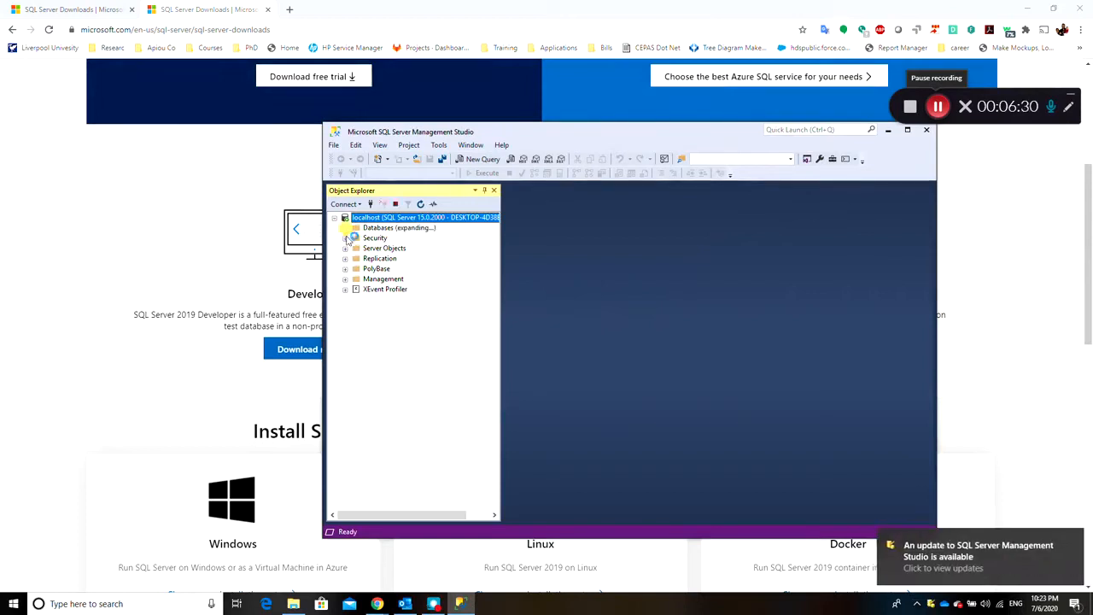
pyautogui.click(377, 229)
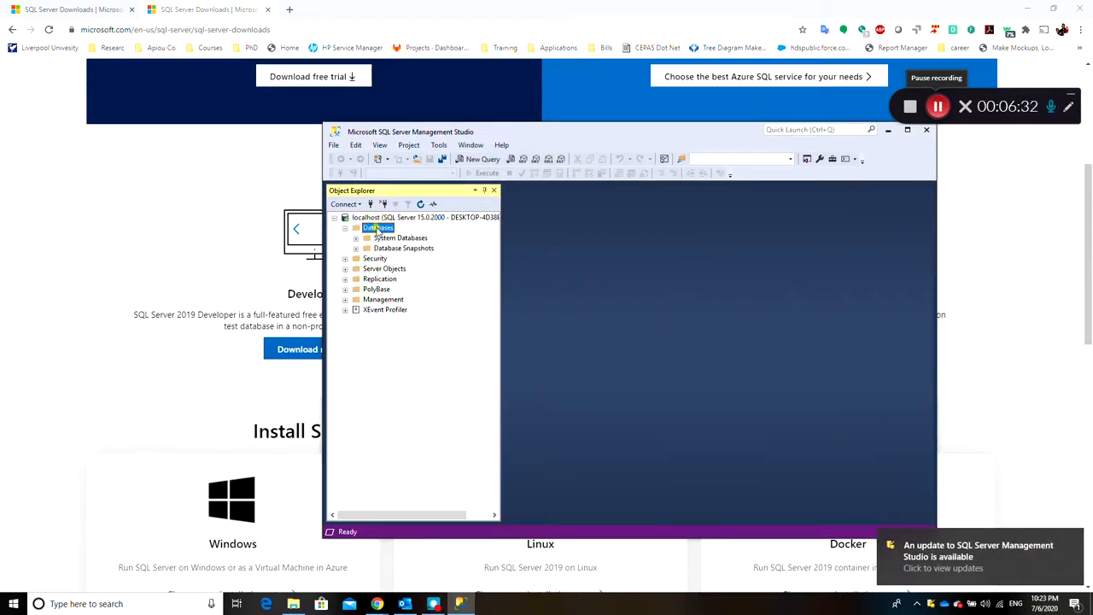
pyautogui.rightClick(376, 229)
pyautogui.click(437, 237)
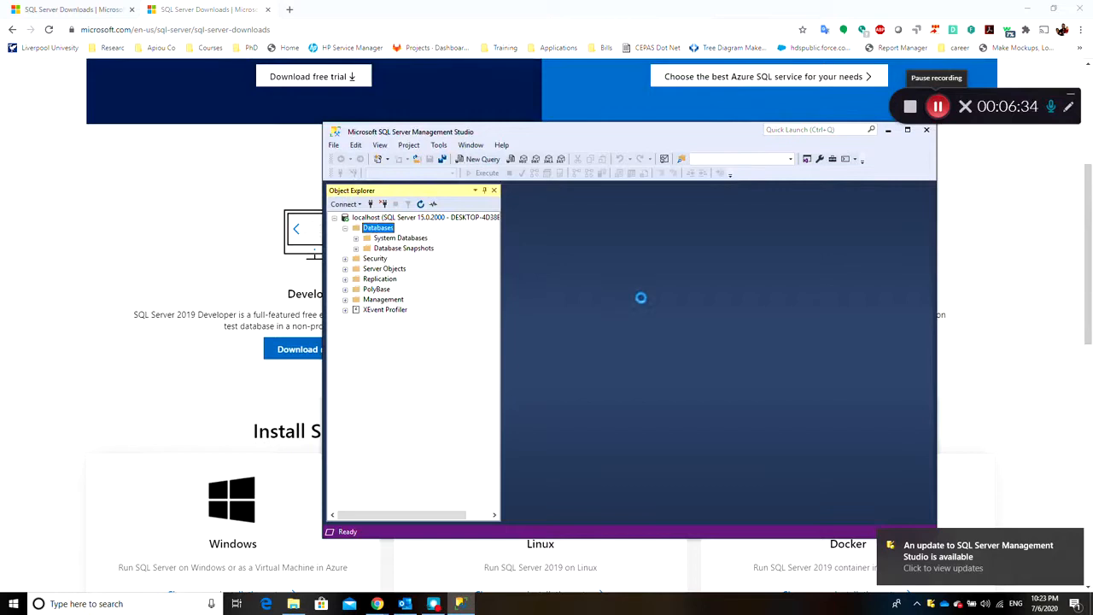
pyautogui.write('MyDatabase')
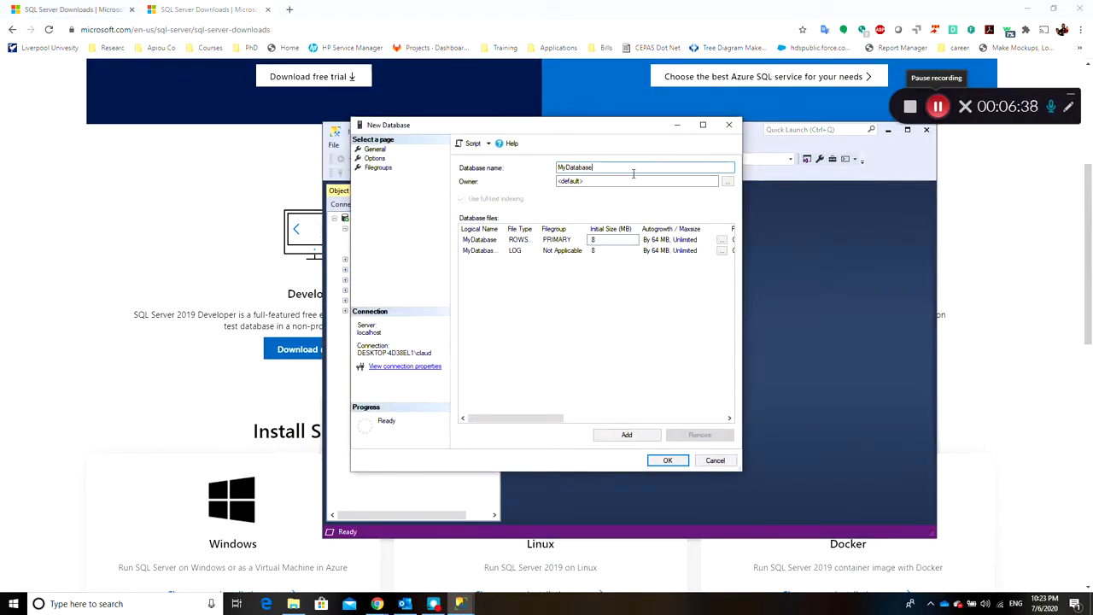
pyautogui.click(668, 461)
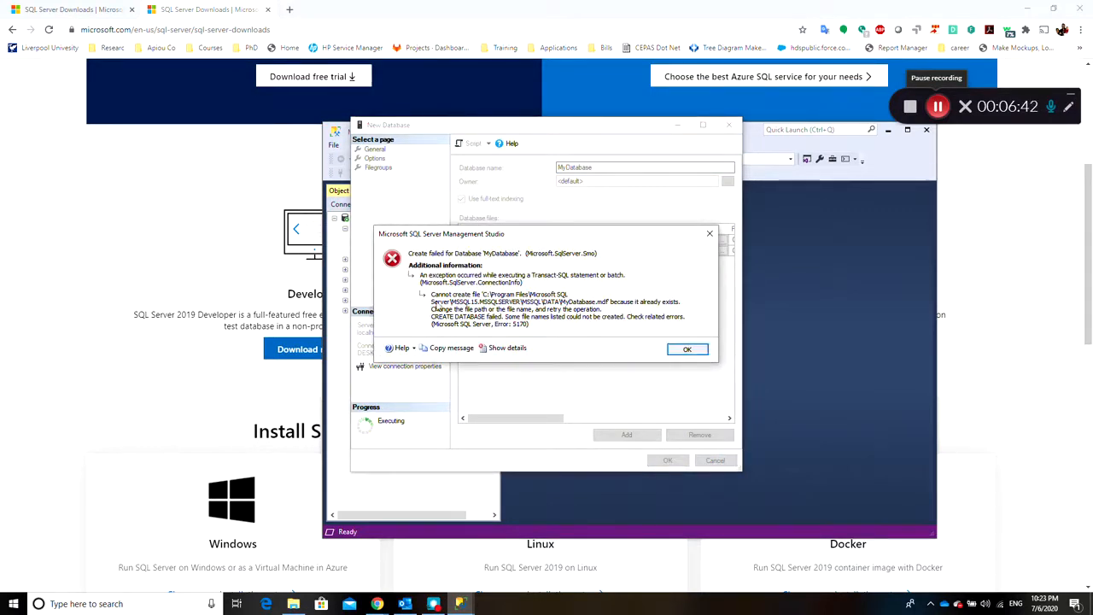
pyautogui.click(692, 350)
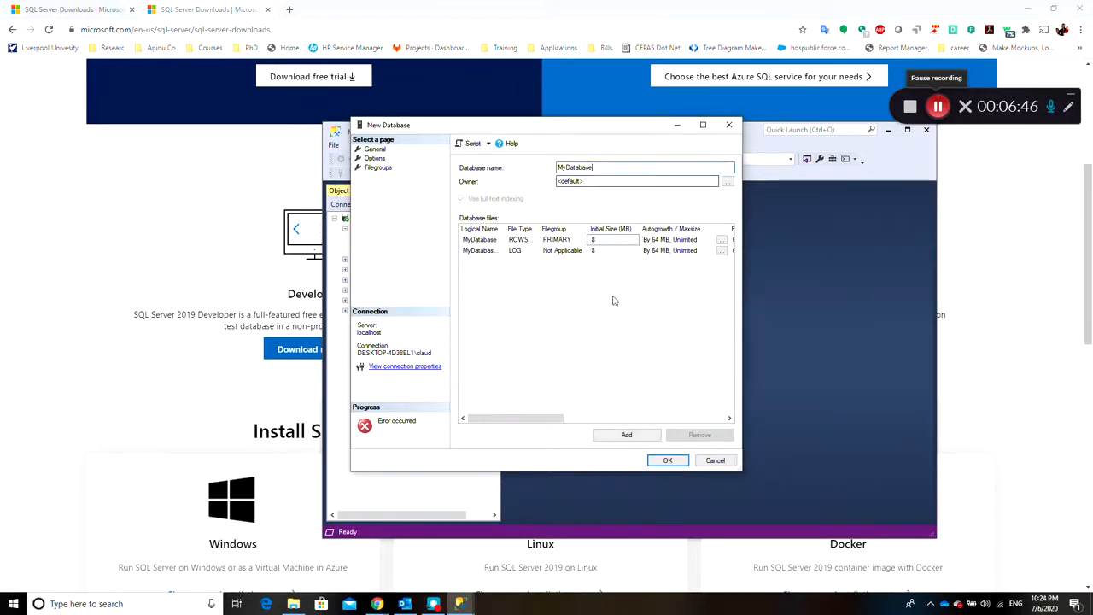
pyautogui.click(527, 281)
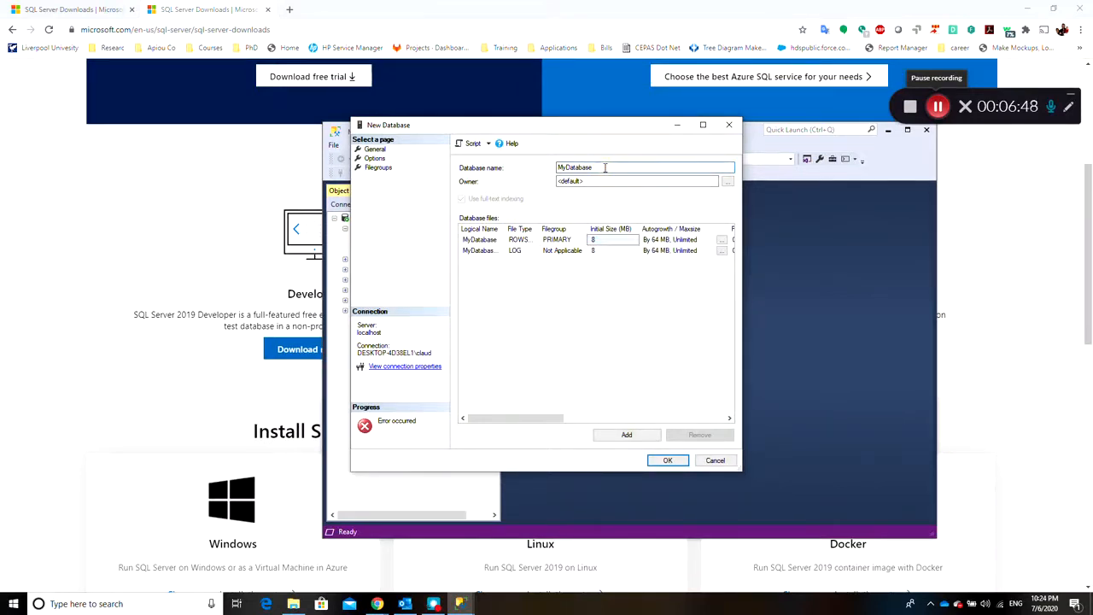
pyautogui.click(668, 460)
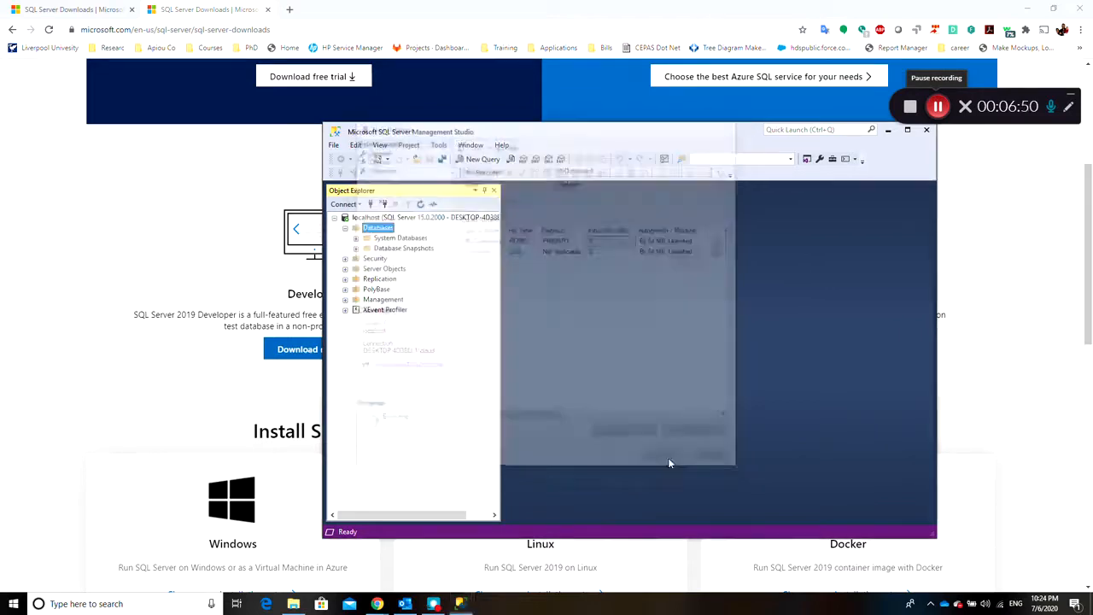
# Start a new table in MyDatabase1 with a first column MyTableID of type nchar(10) that allows nulls
pyautogui.click(366, 258)
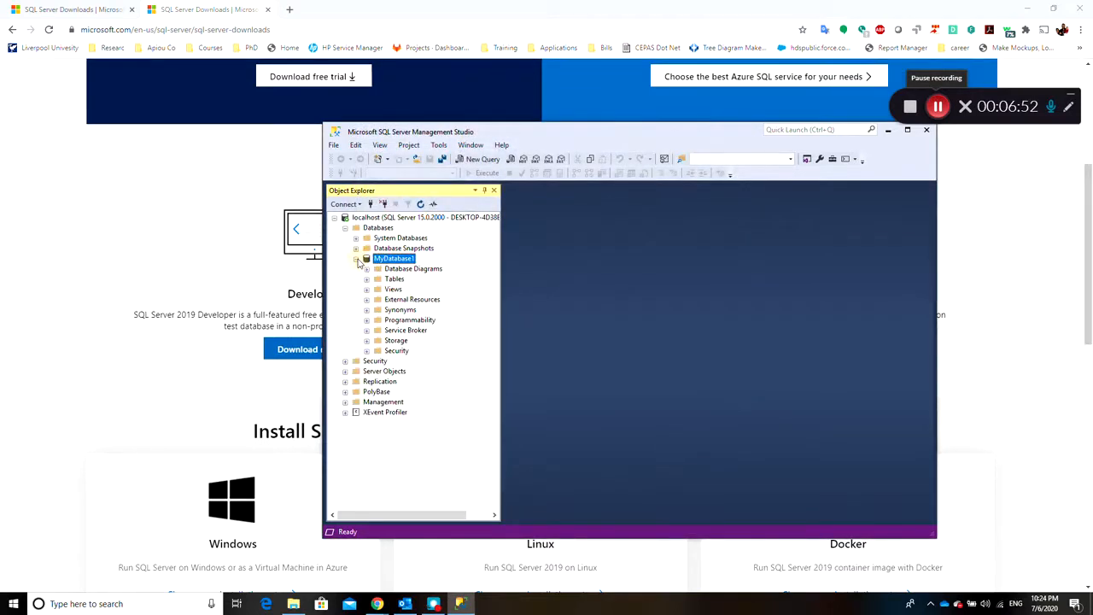
pyautogui.click(366, 278)
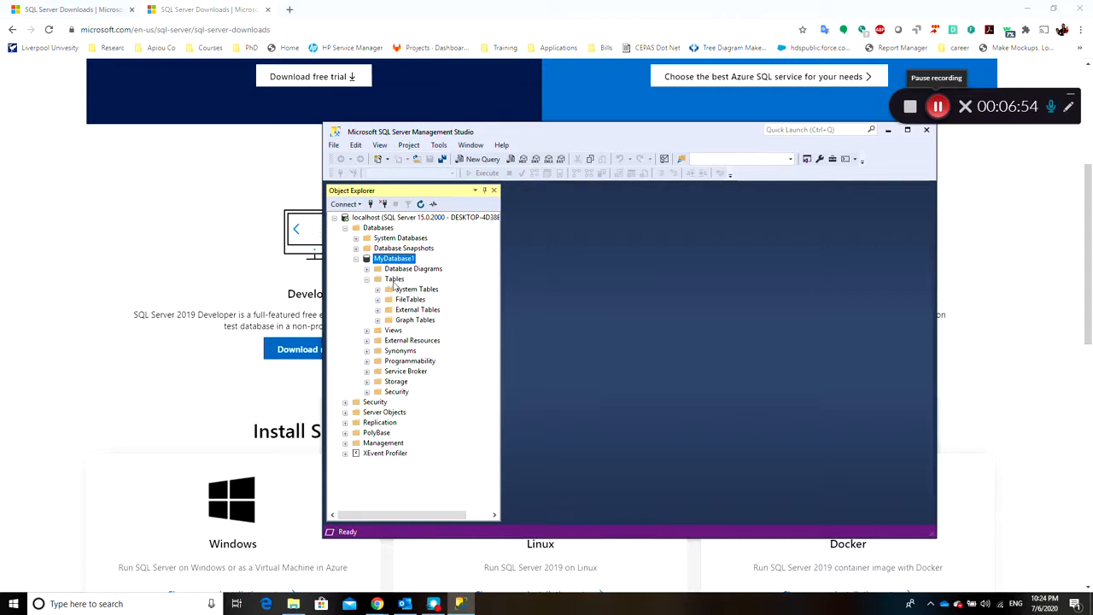
pyautogui.rightClick(394, 280)
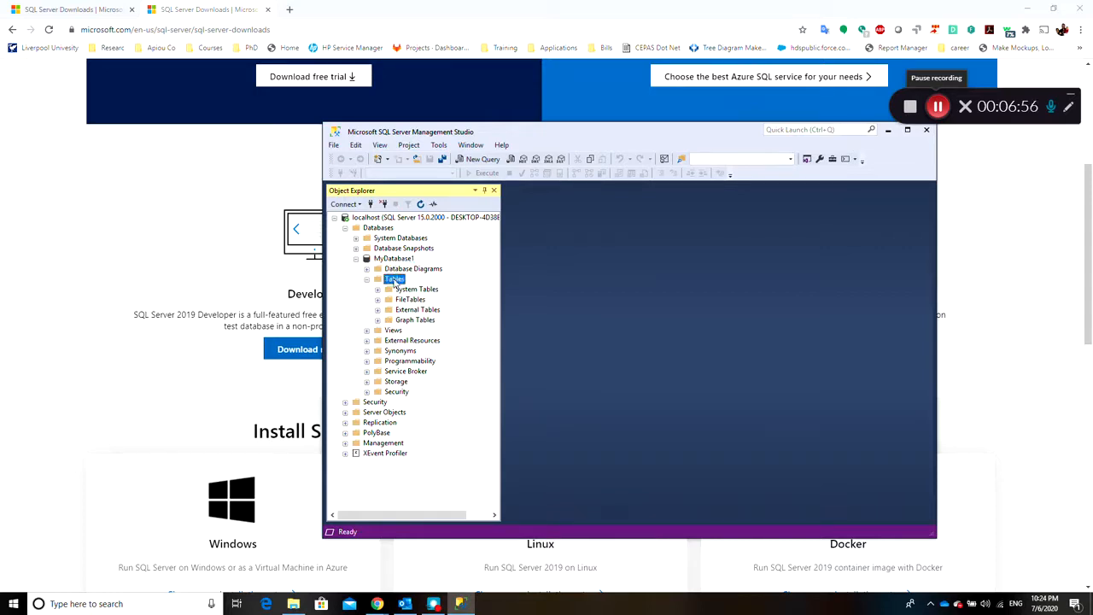
pyautogui.moveTo(453, 286)
pyautogui.click(525, 286)
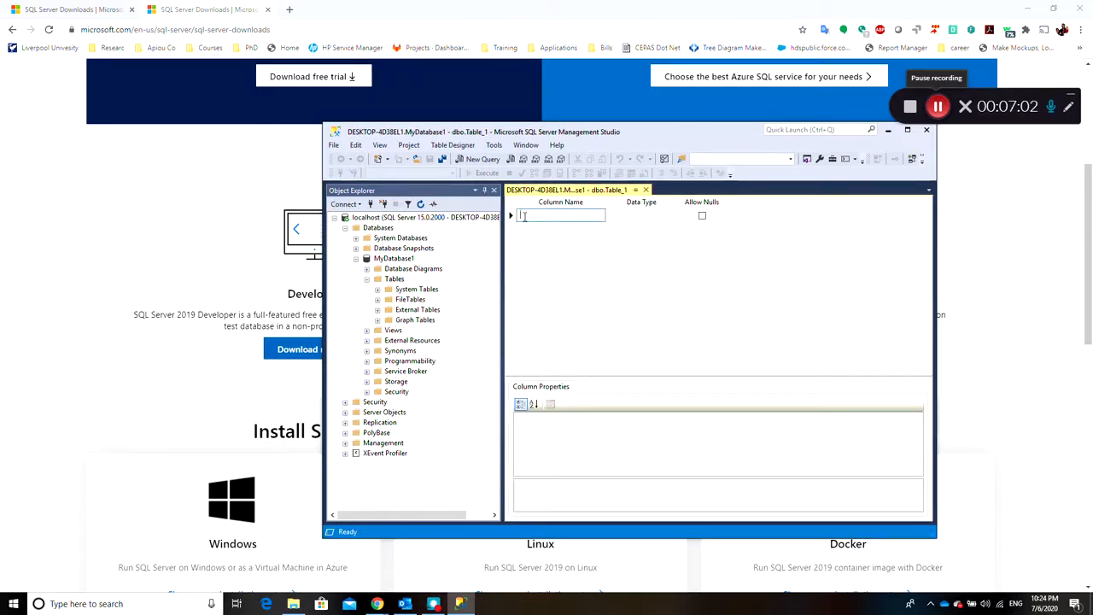
pyautogui.write('Cu')
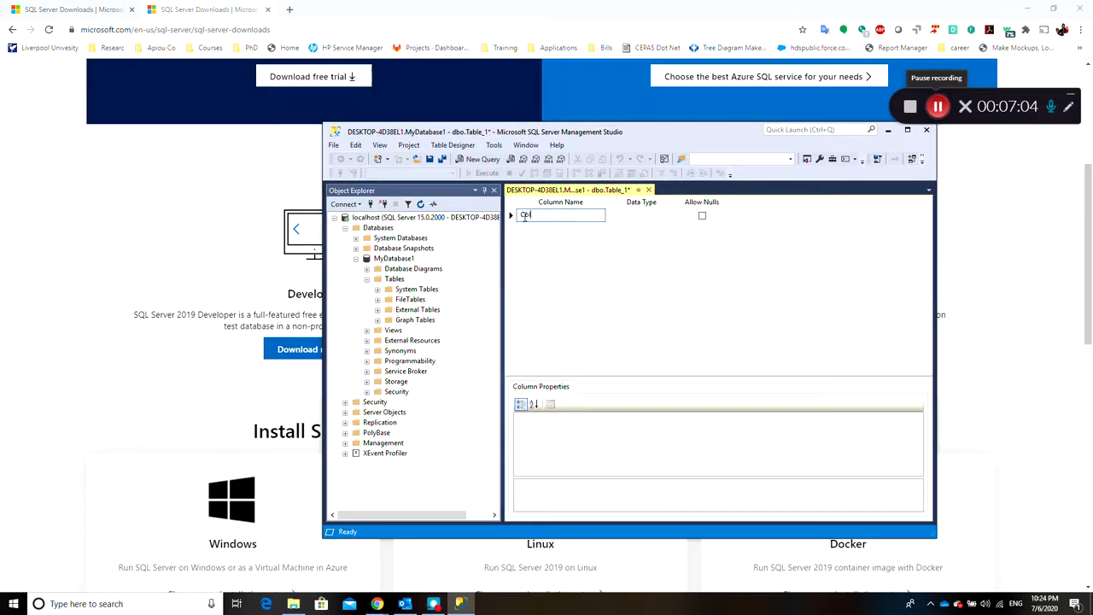
pyautogui.write('MyTableID')
pyautogui.press('Tab')
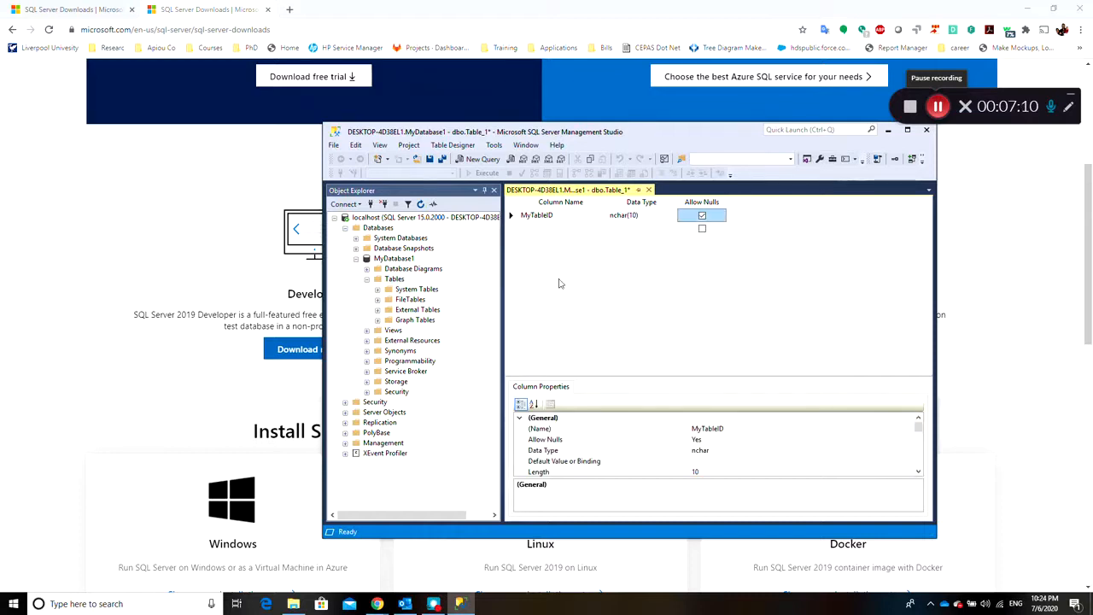
# Add a second column named MyTableName of type nchar(10) that allows nulls
pyautogui.click(543, 229)
pyautogui.write('MyTableName')
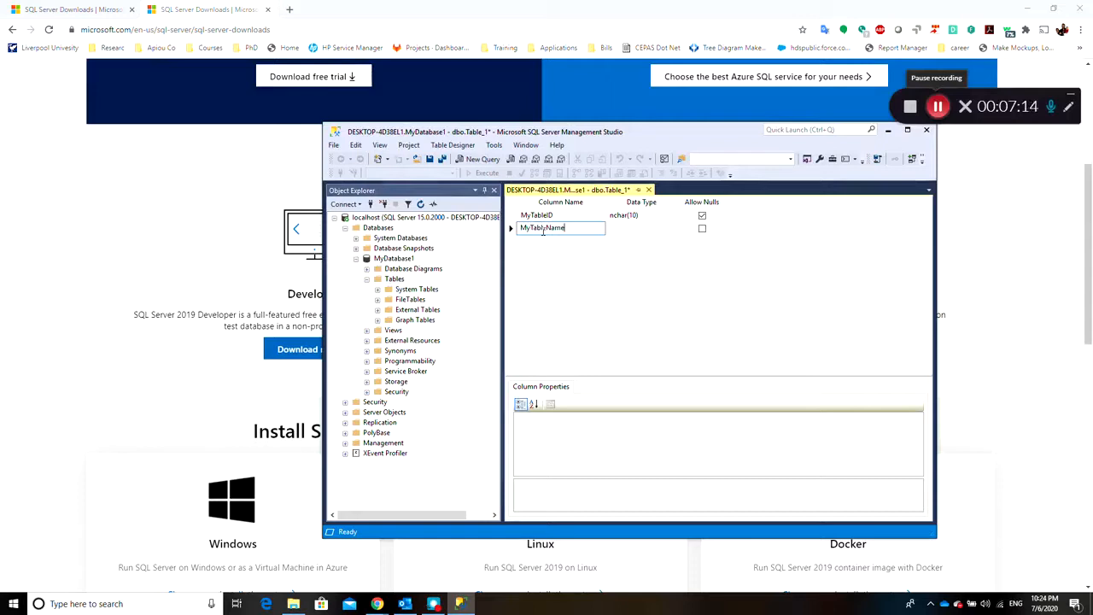
pyautogui.press('Tab')
pyautogui.click(595, 274)
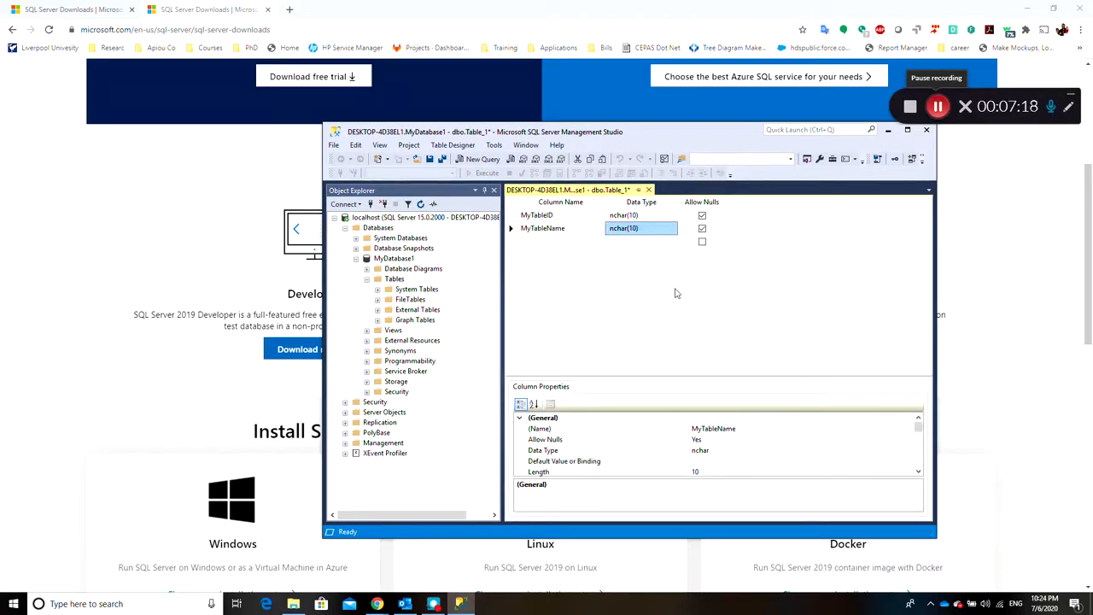
# Save the new table under the name MyTable and close its designer
pyautogui.hotkey('ctrl', 's')
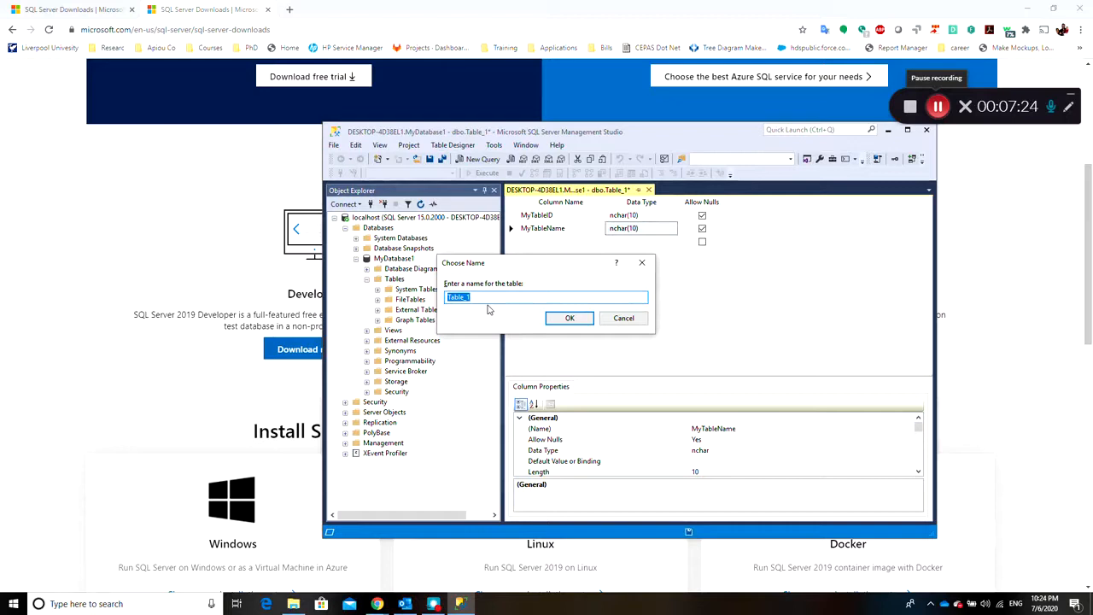
pyautogui.write('MyTa')
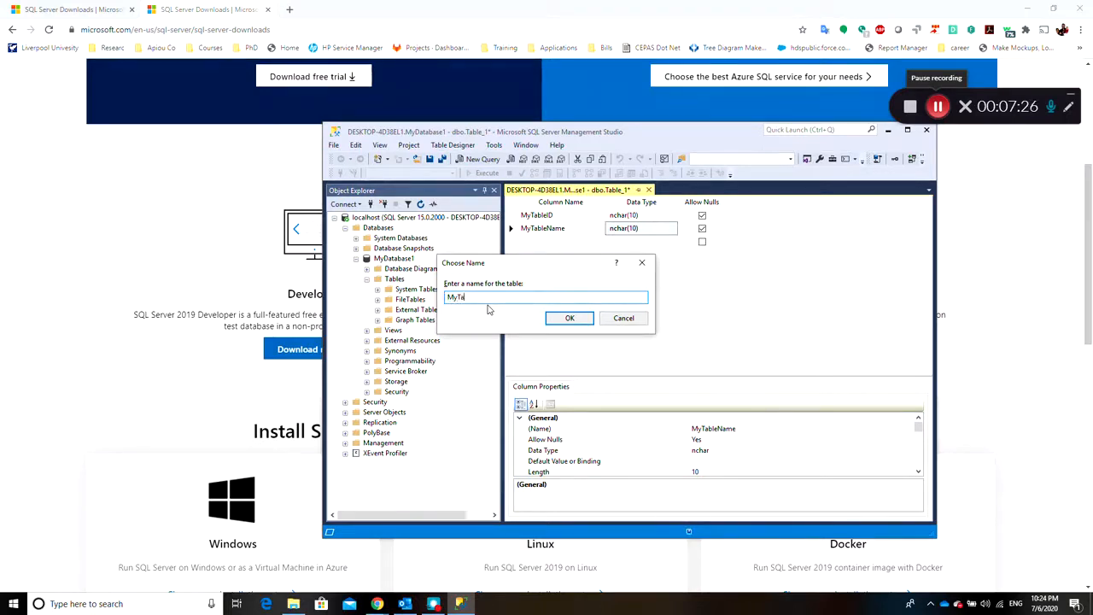
pyautogui.write('b;ele')
pyautogui.click(578, 323)
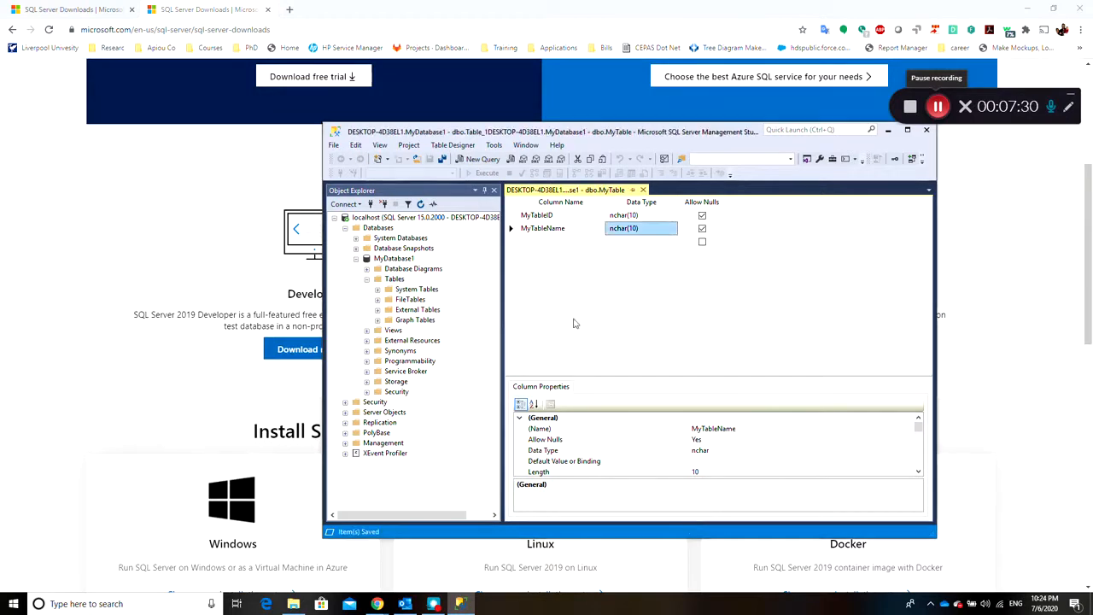
pyautogui.click(647, 189)
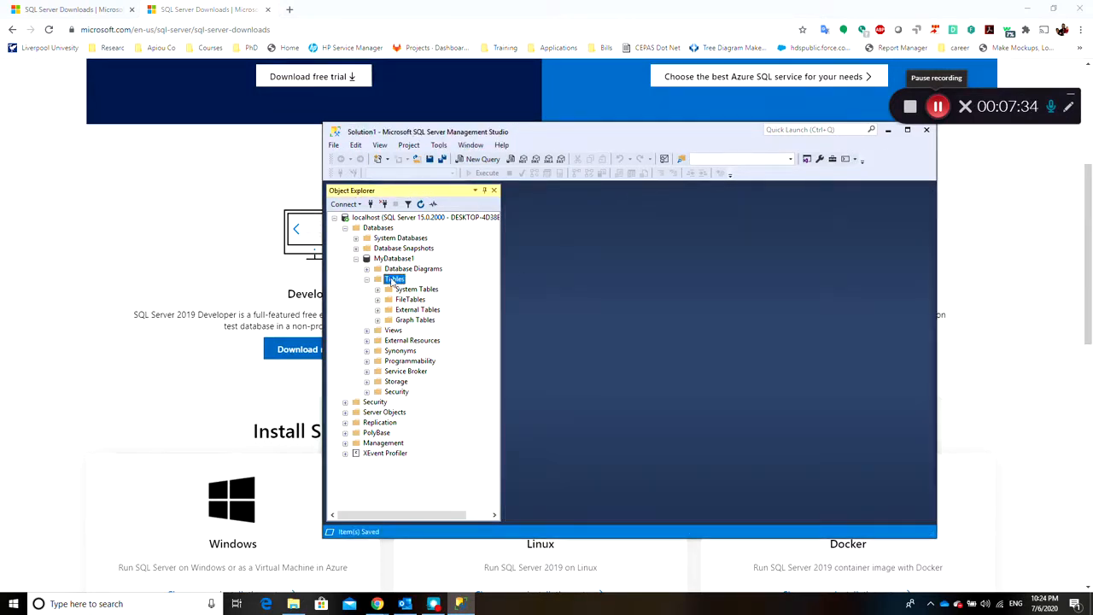
# Refresh the Tables folder of MyDatabase1 and select the top 1000 rows of dbo.MyTable
pyautogui.rightClick(393, 280)
pyautogui.click(426, 349)
pyautogui.click(416, 331)
pyautogui.rightClick(416, 332)
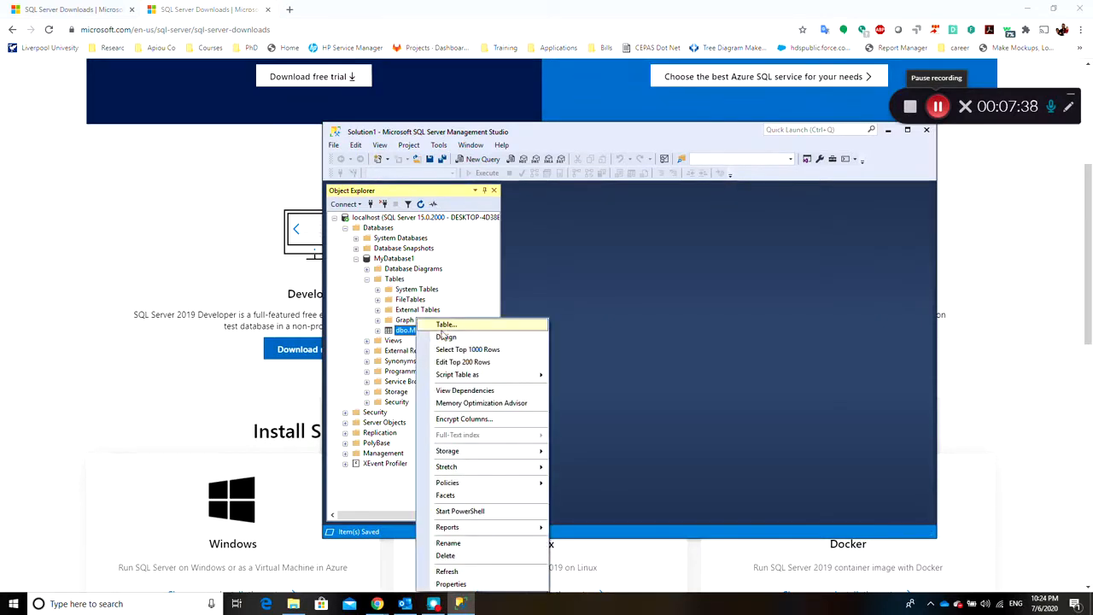
pyautogui.click(510, 350)
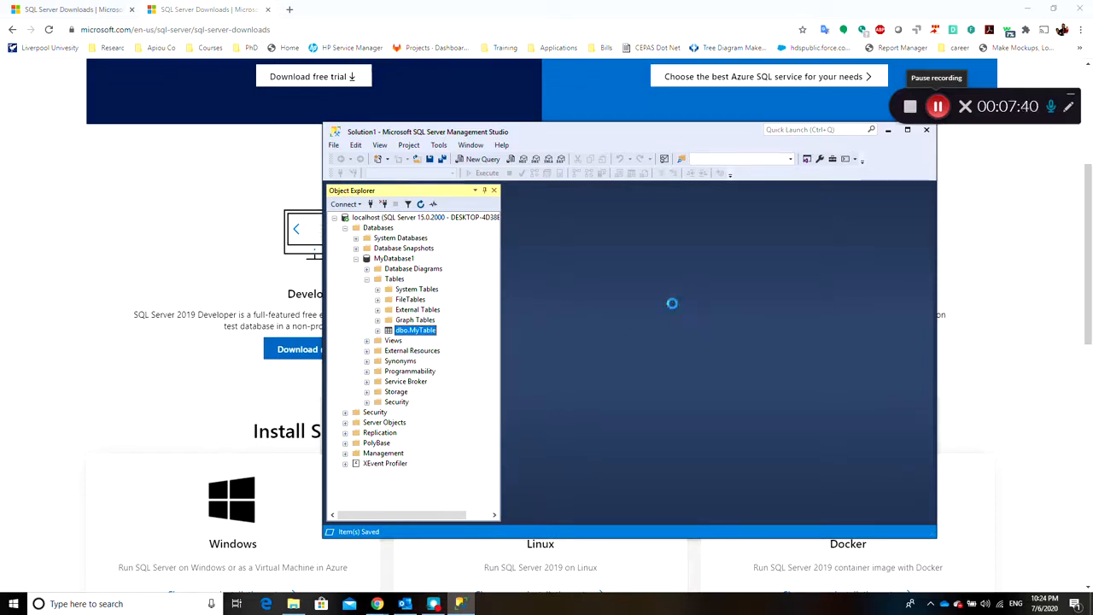